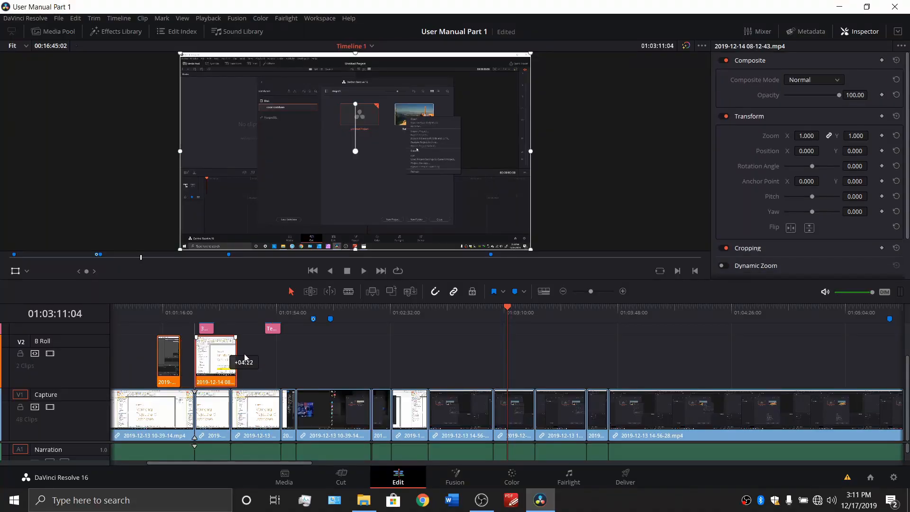
Move the short Capture clip up to the B Roll track and the 2019-12-14 B Roll clip down into the Capture track
left_click_drag(240, 362, 346, 362)
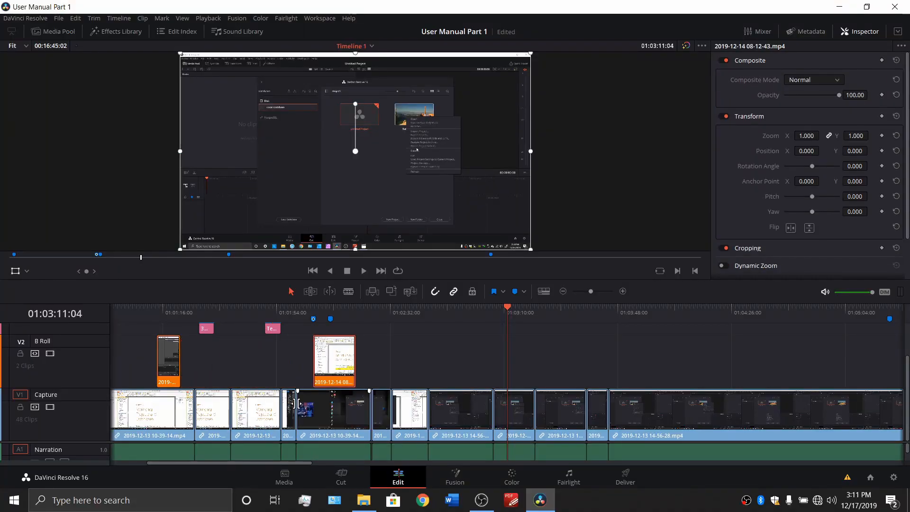
left_click_drag(295, 405, 256, 365)
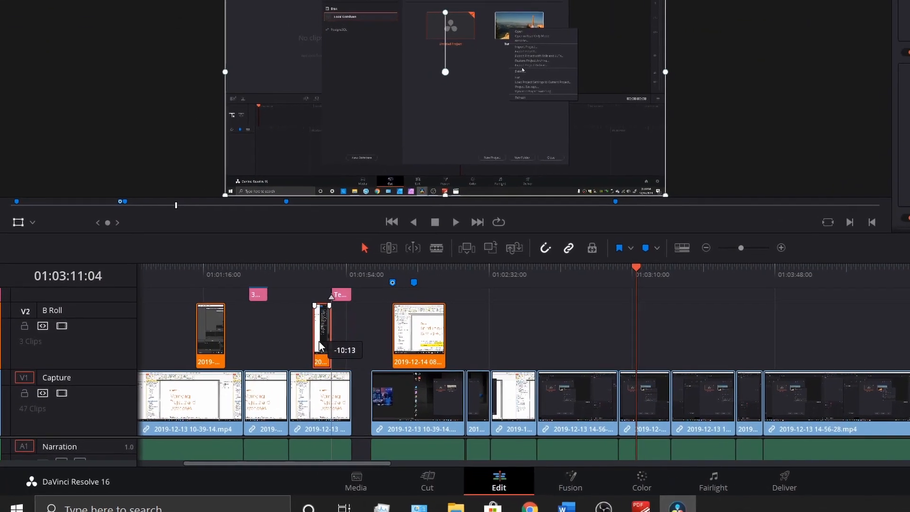
left_click_drag(320, 341, 282, 342)
left_click_drag(406, 353, 369, 391)
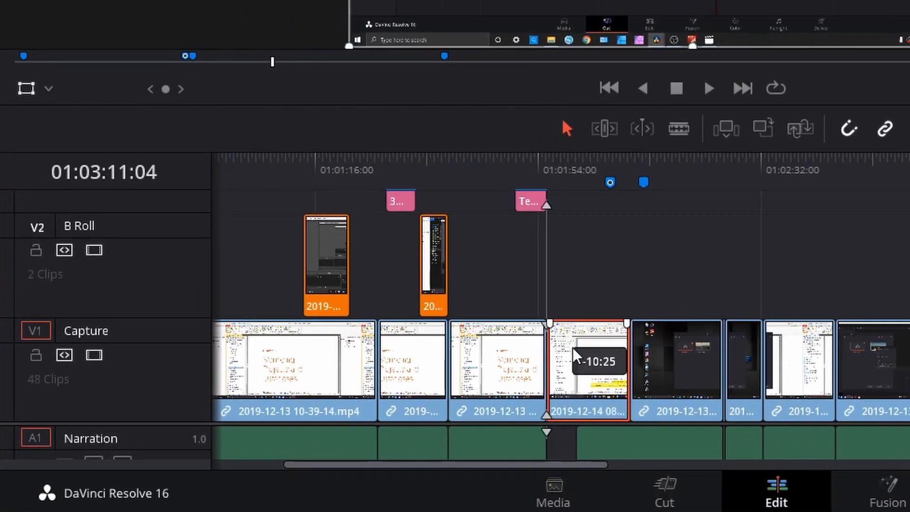
left_click_drag(528, 205, 454, 290)
left_click_drag(903, 372, 718, 257)
scroll(858, 250, "up", 2)
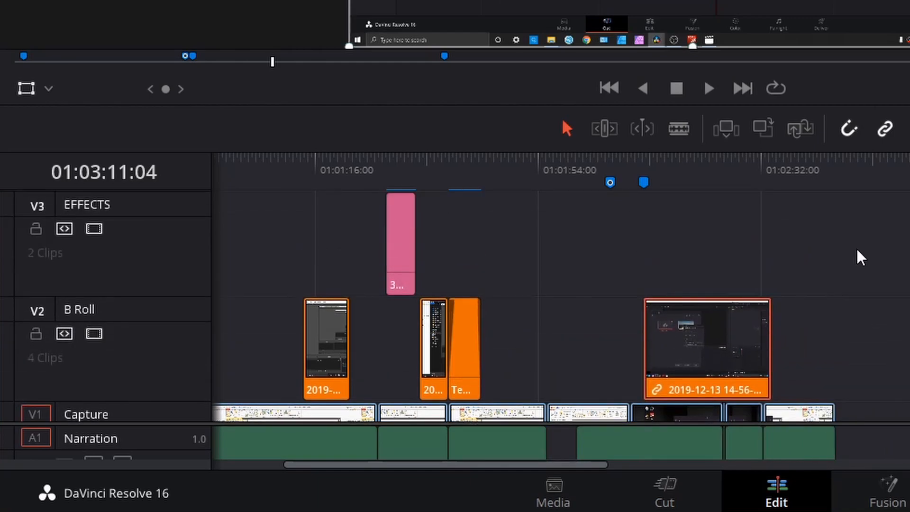
left_click_drag(907, 353, 762, 219)
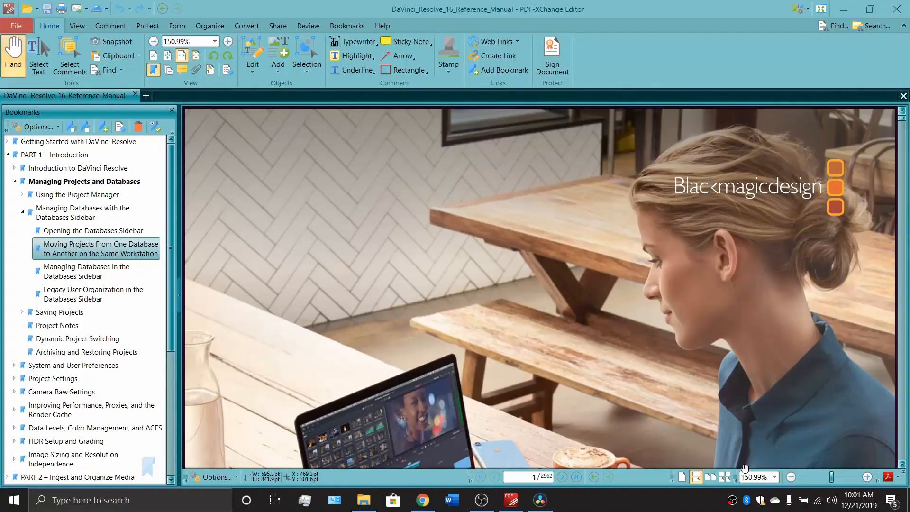
Switch to PDF-XChange Editor, go to PART 1 – Introduction in the reference manual and expand the Introduction to DaVinci Resolve bookmark
left_click(63, 142)
left_click(57, 156)
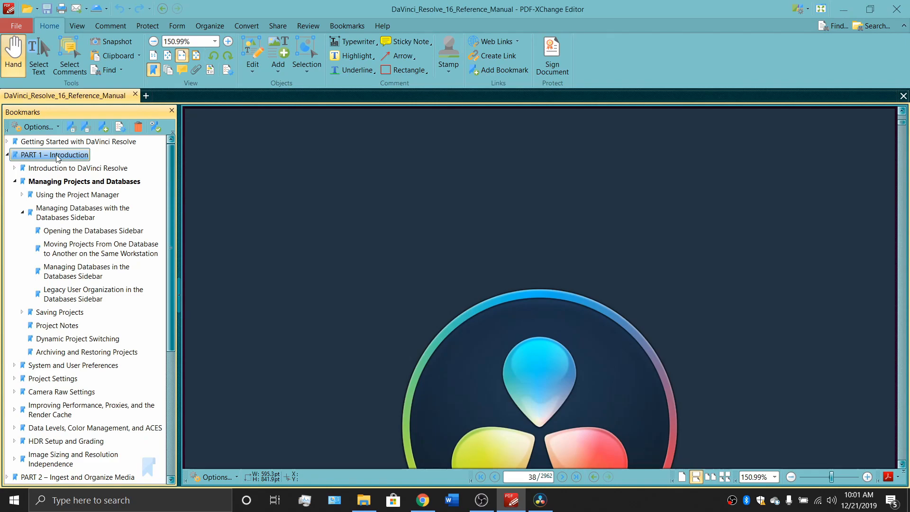
left_click(15, 167)
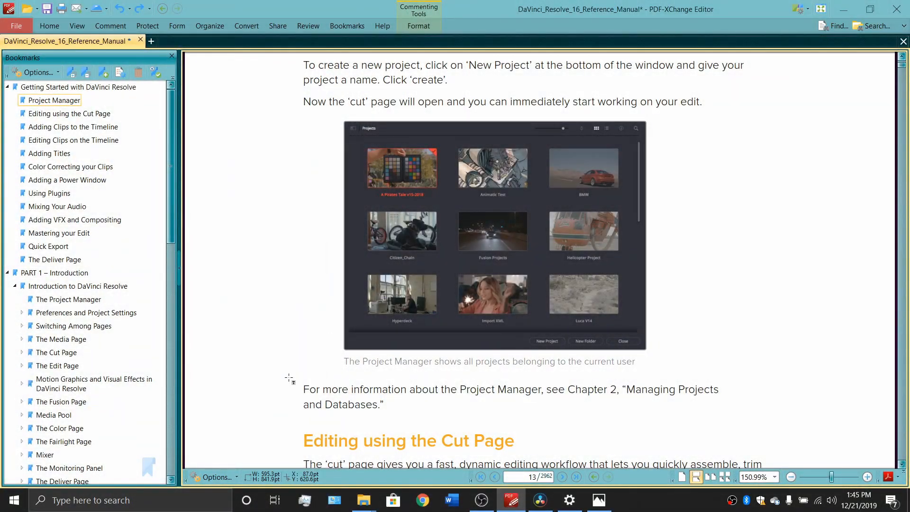
Highlight the sentences referring to Chapter 2, “Managing Projects and Databases,” and Chapter 18, “Using the Cut Page,” in the Getting Started section
left_click_drag(290, 377, 756, 425)
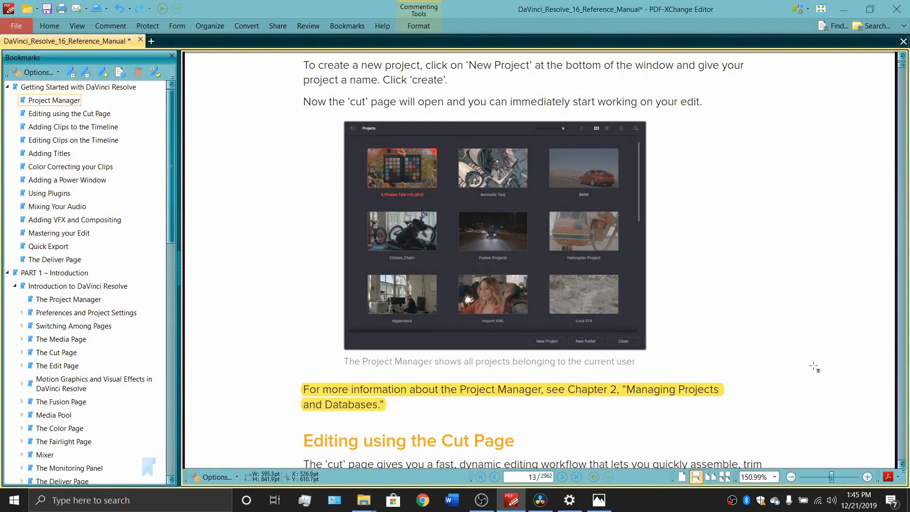
scroll(809, 370, "down", 12)
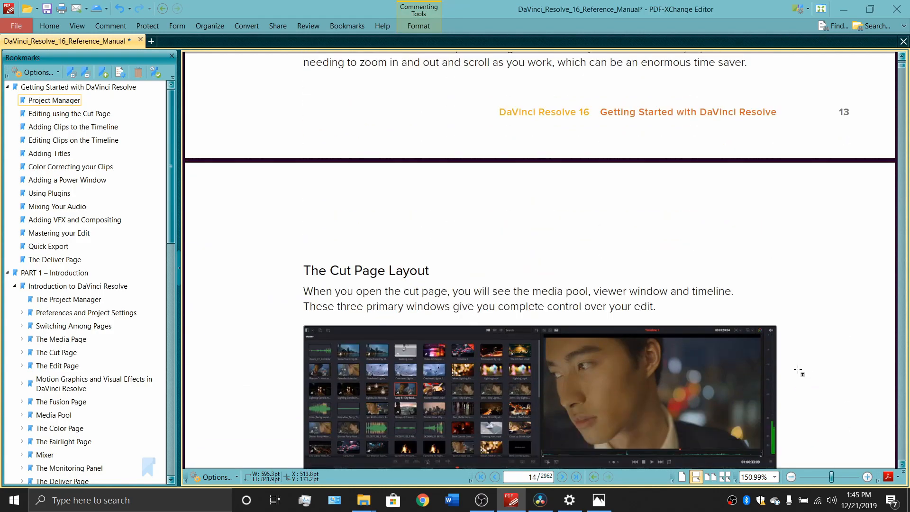
scroll(794, 370, "down", 5)
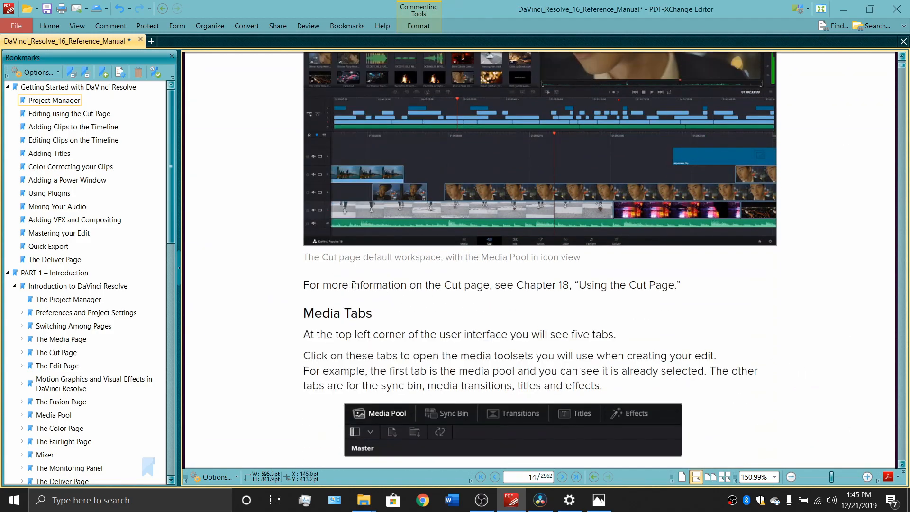
mouse_move(289, 269)
left_mouse_down()
mouse_move(462, 301)
mouse_move(676, 320)
mouse_move(702, 300)
left_mouse_up()
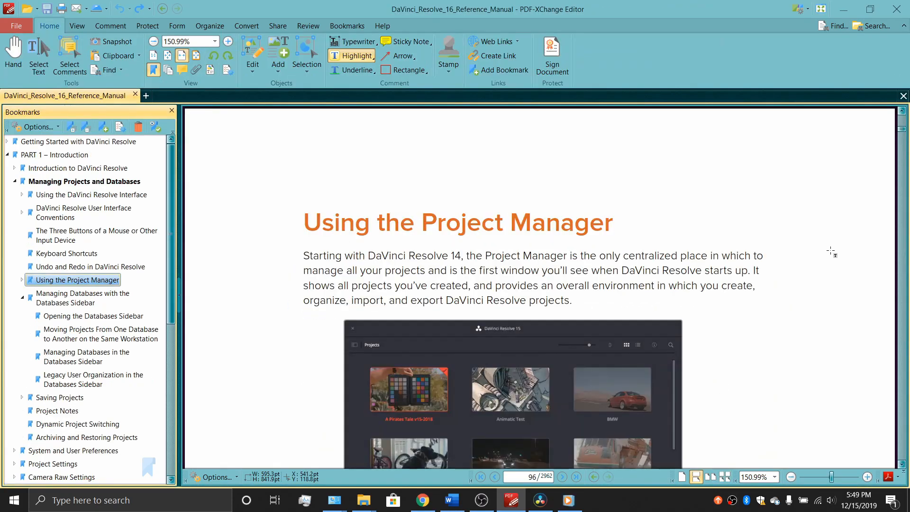
Highlight the text of the “Launching DaVinci Resolve for the First Time?” note in the Using the Project Manager section
scroll(831, 252, "down", 5)
scroll(822, 252, "down", 6)
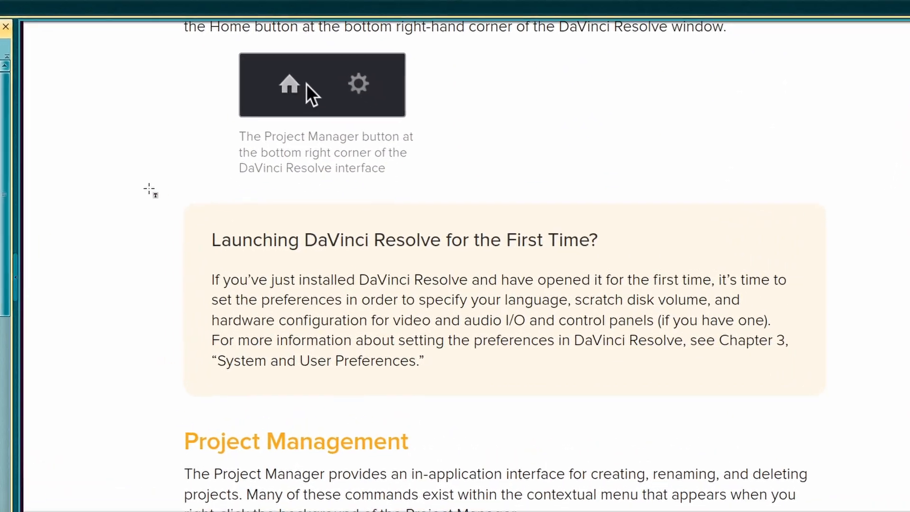
left_click_drag(227, 210, 731, 371)
left_click_drag(794, 387, 794, 388)
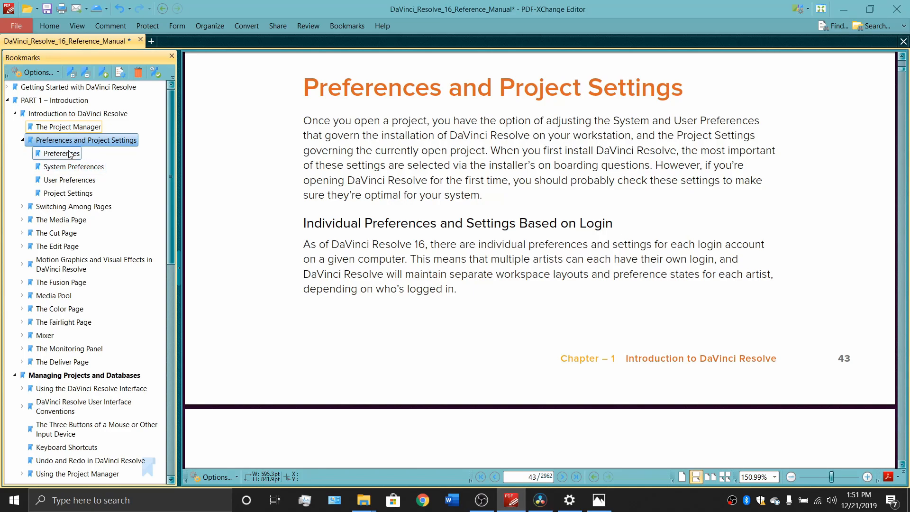
View the manual's Preferences, System Preferences, User Preferences and Project Settings sections through their bookmarks
left_click(70, 154)
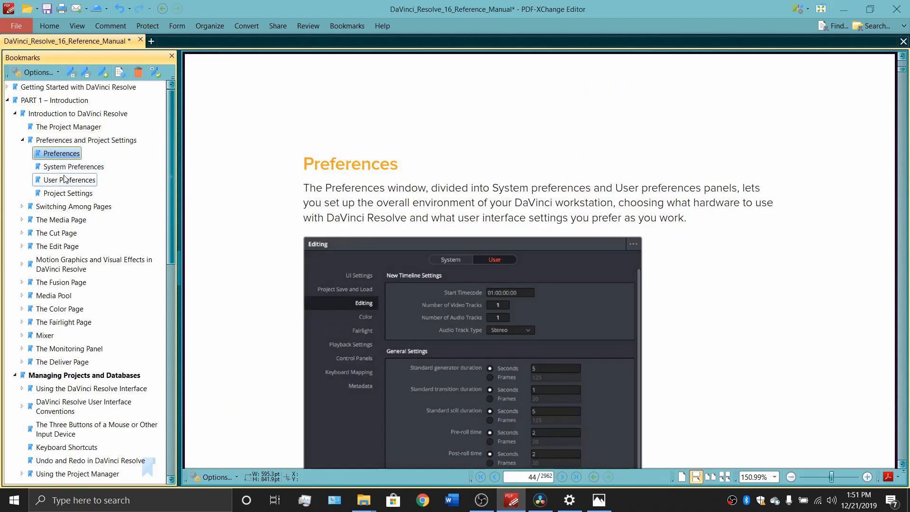
left_click(64, 168)
left_click(64, 180)
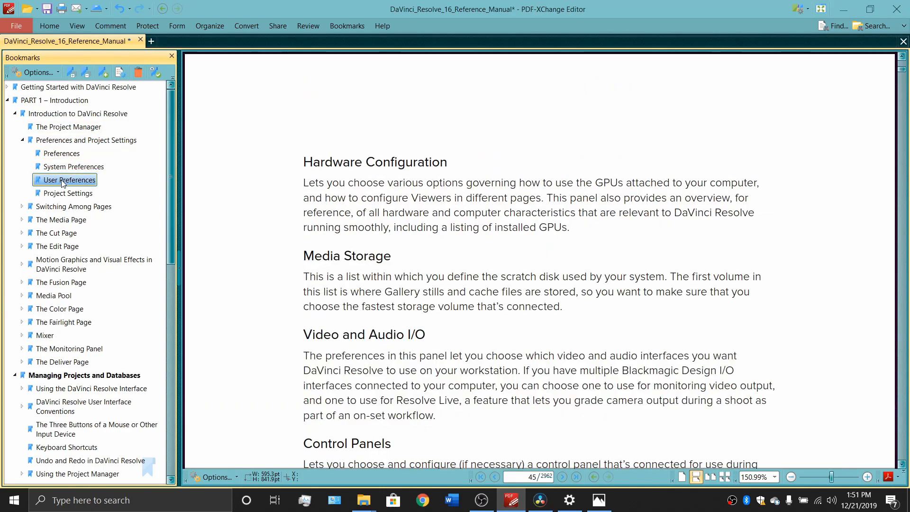
left_click(67, 194)
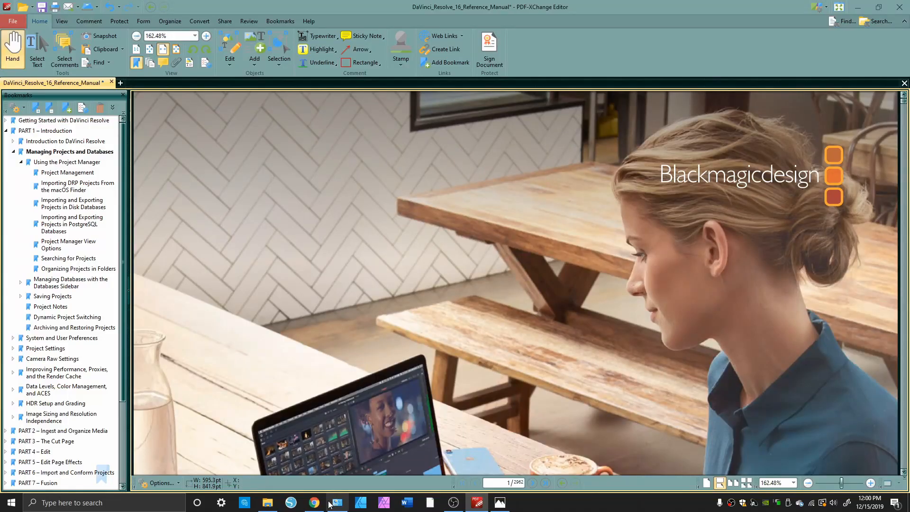
Switch to Chrome, open the Windows download form for the free DaVinci Resolve 16, and minimize the browser
left_click(315, 503)
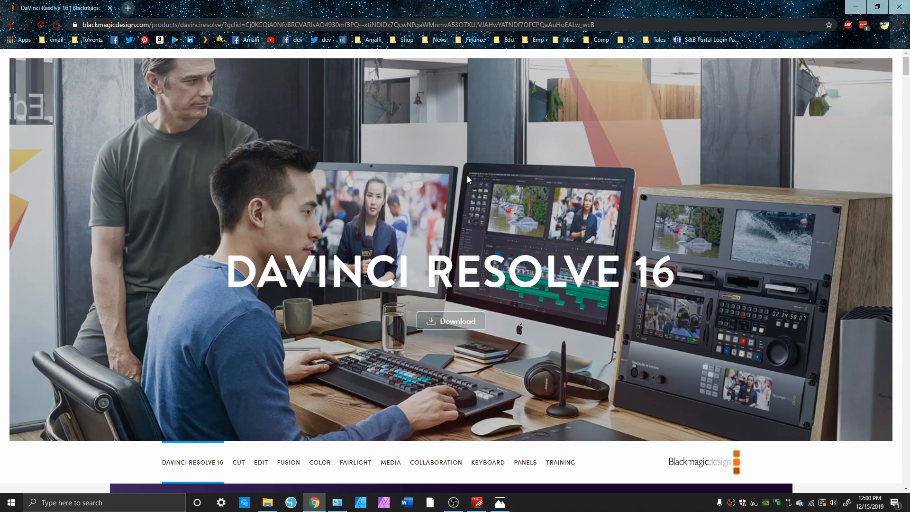
left_click(455, 325)
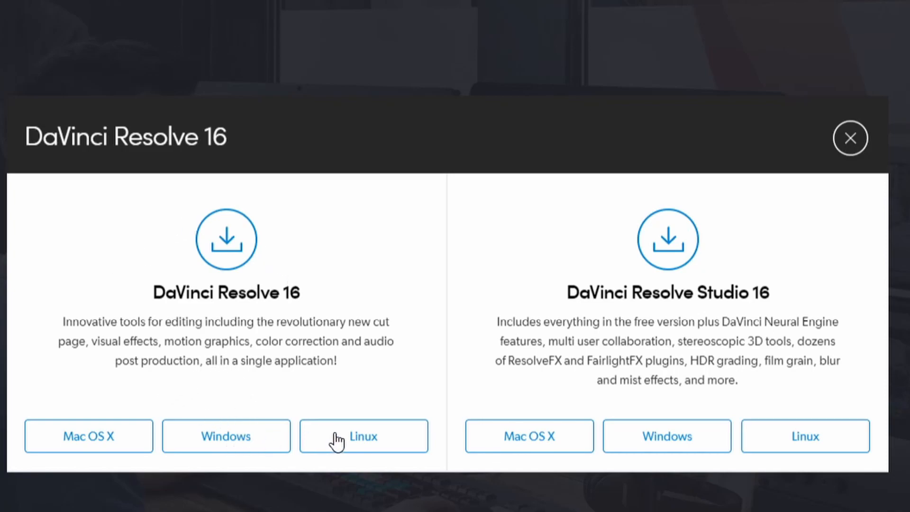
left_click(225, 436)
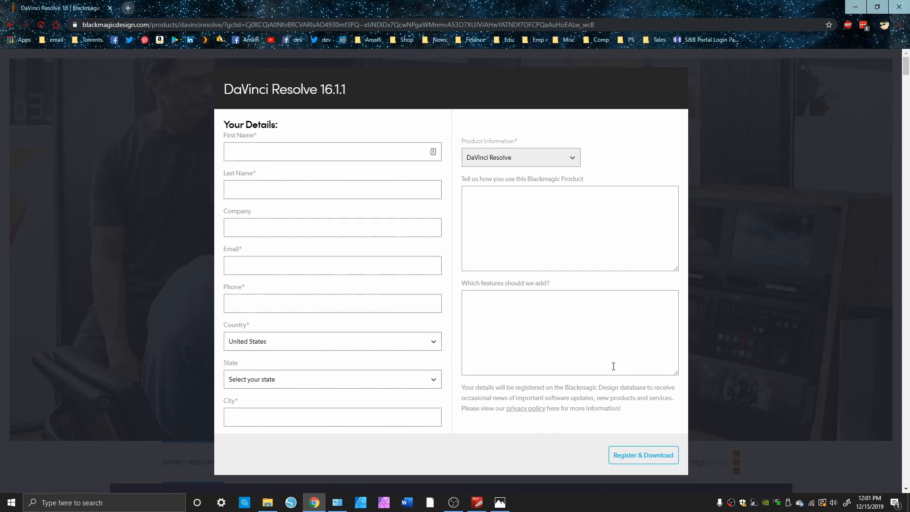
left_click(857, 10)
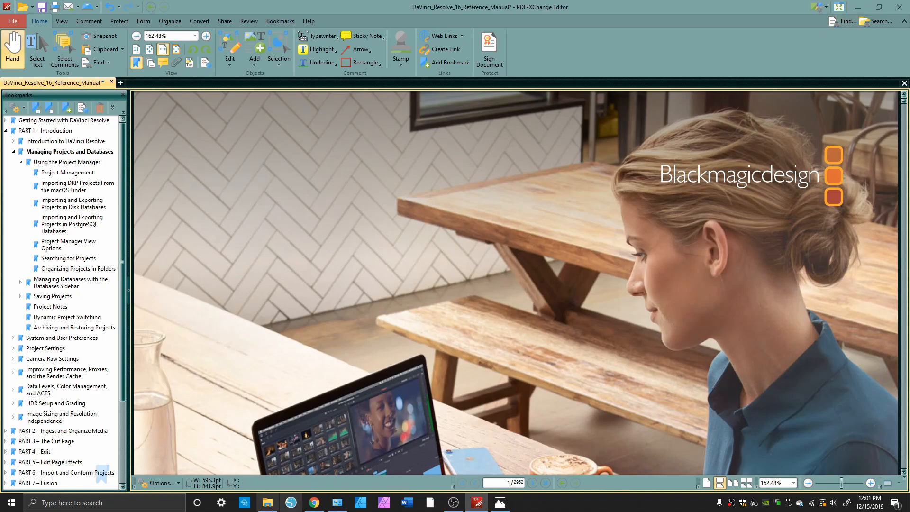
Switch to File Explorer and launch DaVinci_Resolve_16.1.1_Windows.exe from the DaVinci_Resolve_16.1.1_Windows folder in Downloads
left_click(266, 507)
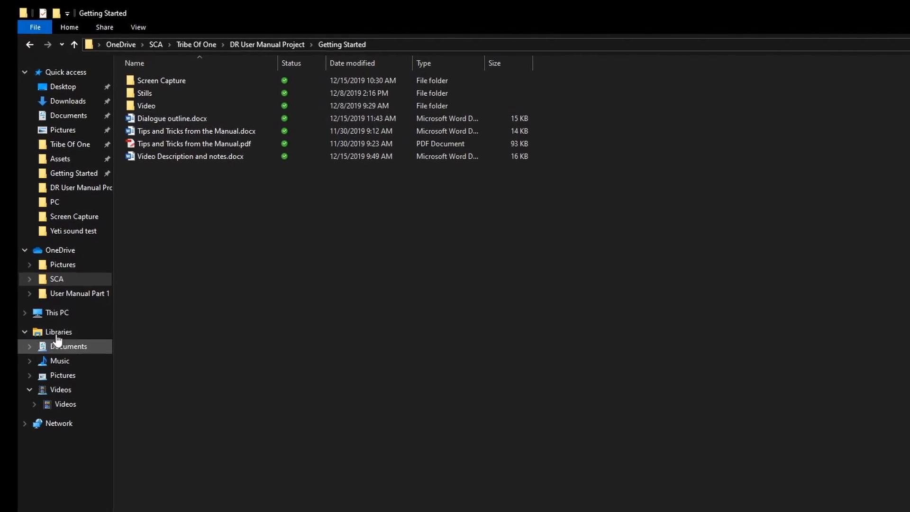
left_click(72, 105)
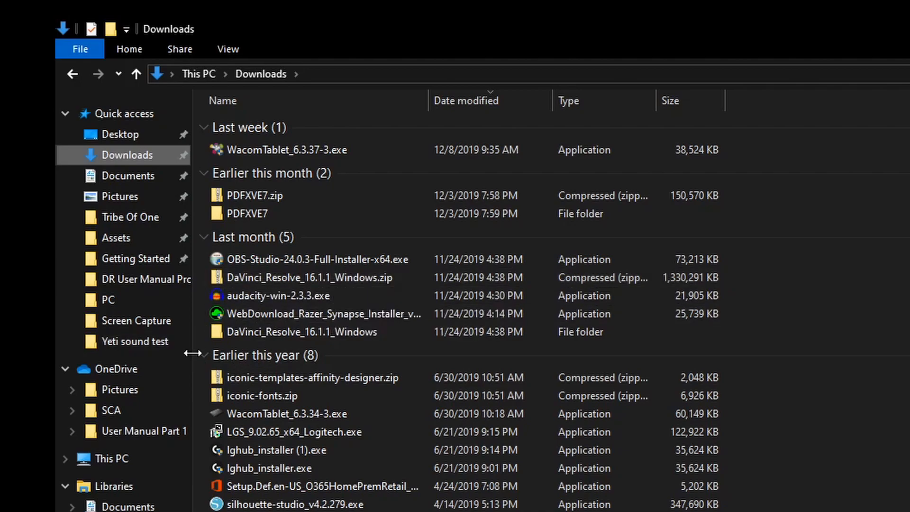
double_click(292, 330)
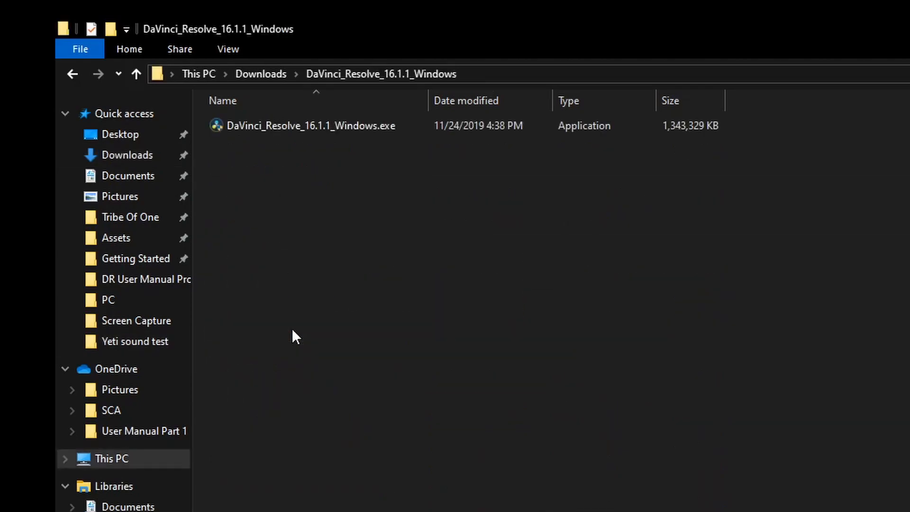
double_click(347, 126)
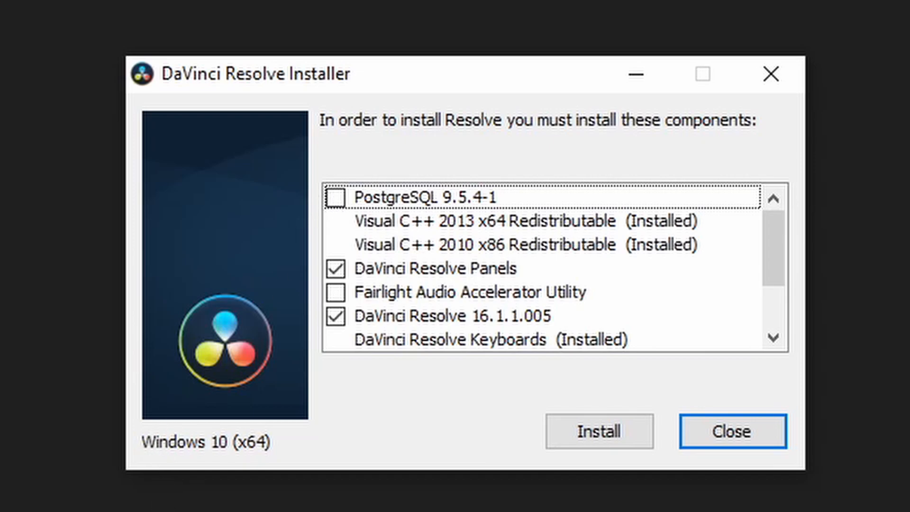
Install DaVinci Resolve with the preselected components, accepting the license agreement and keeping the default destination folder
left_click(581, 432)
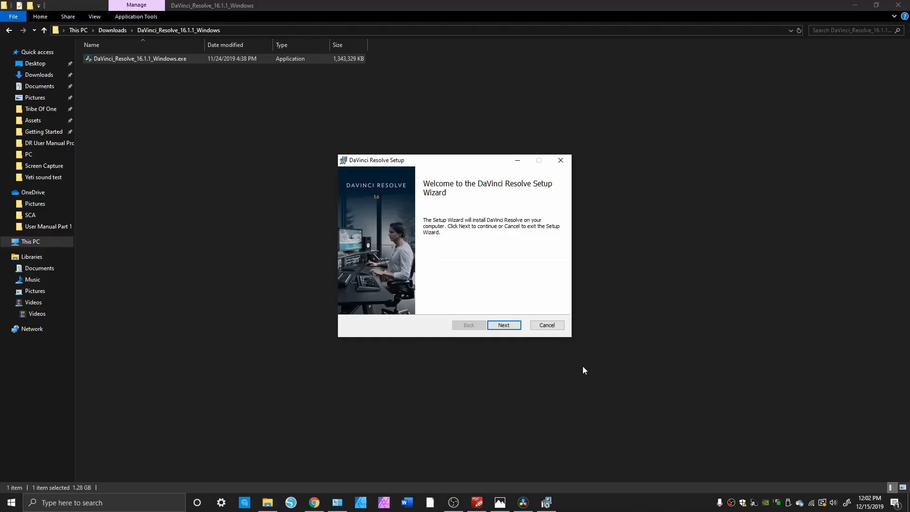
left_click(503, 325)
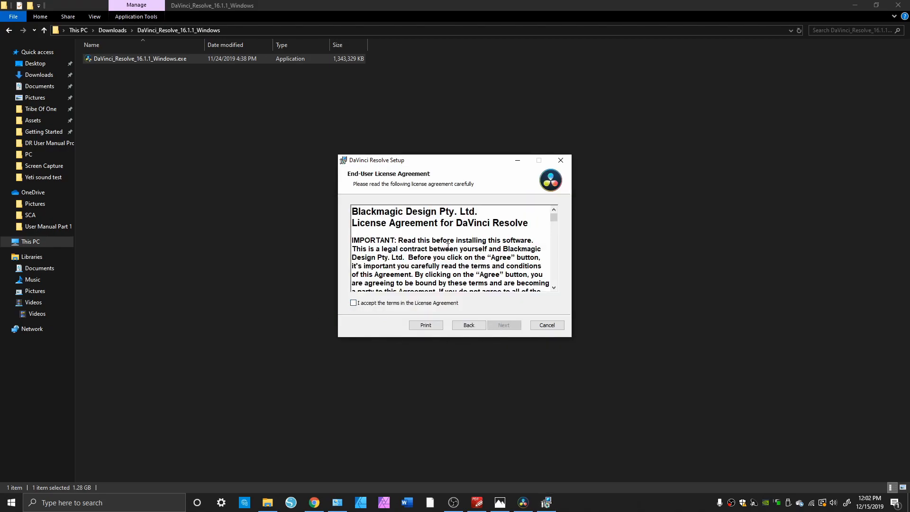
left_click(353, 303)
left_click(503, 327)
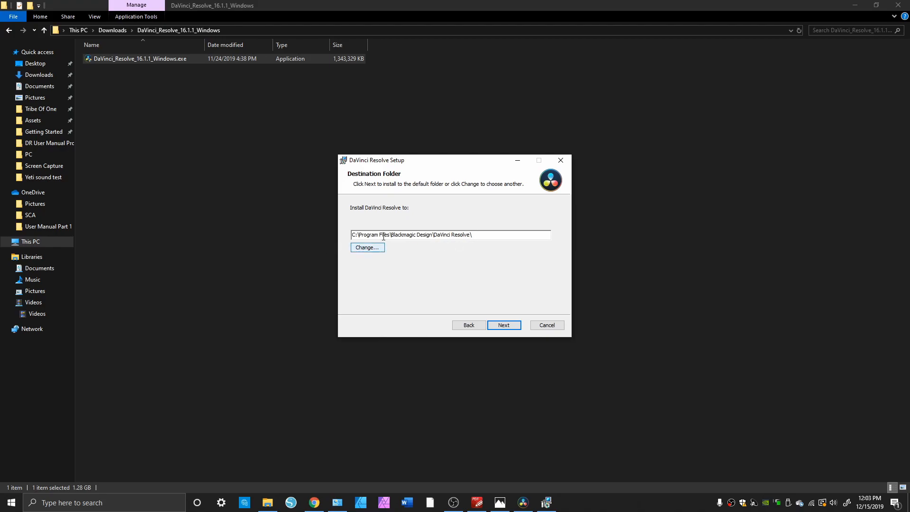
left_click(501, 325)
left_click(493, 324)
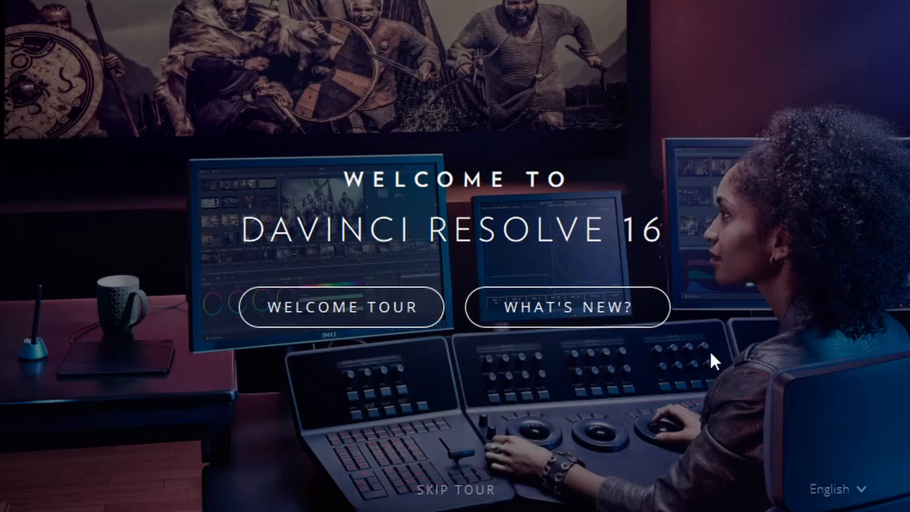
Skip the DaVinci Resolve 16 welcome tour, start the quick setup and continue past the system check
left_click(463, 495)
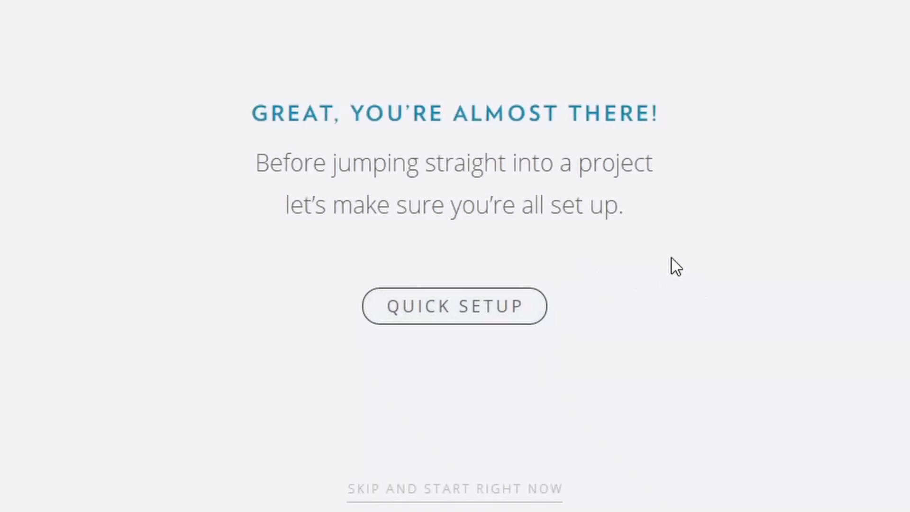
left_click(494, 290)
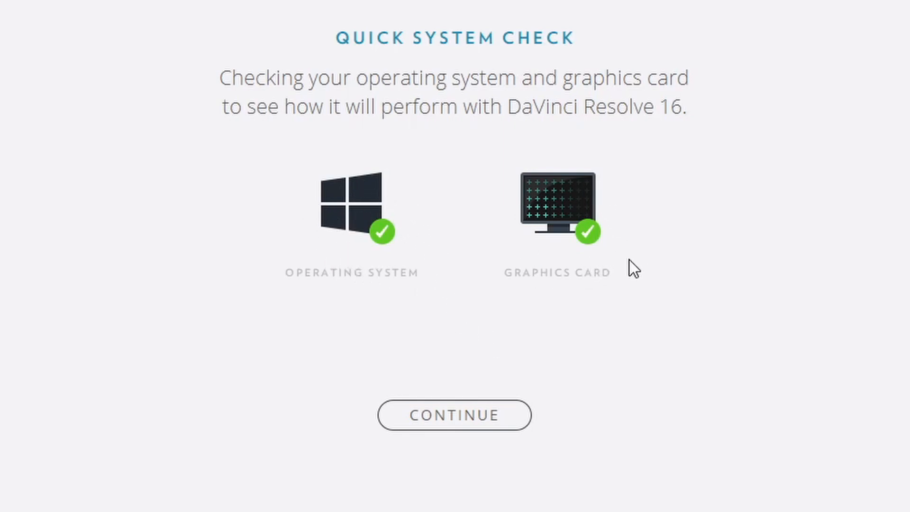
left_click(465, 420)
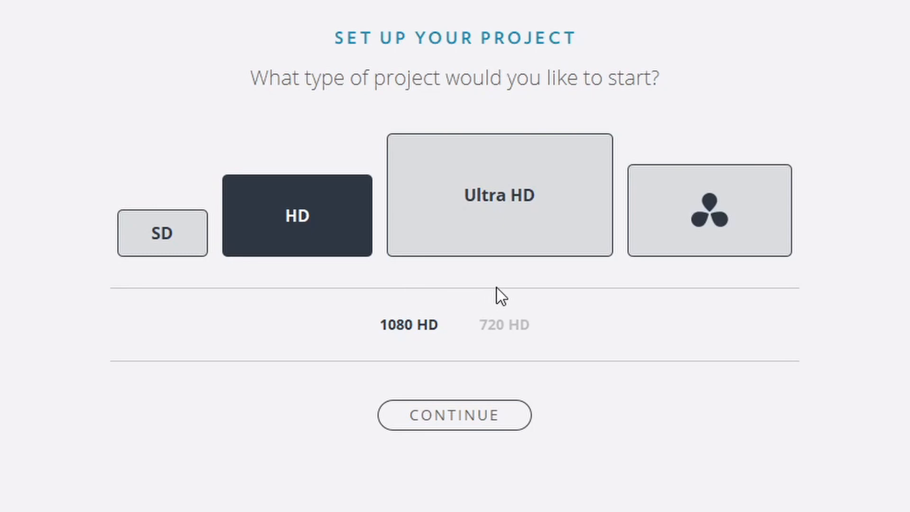
Complete the project setup choices with 1080 HD resolution, the default media location and the DaVinci Resolve keyboard layout
left_click(704, 221)
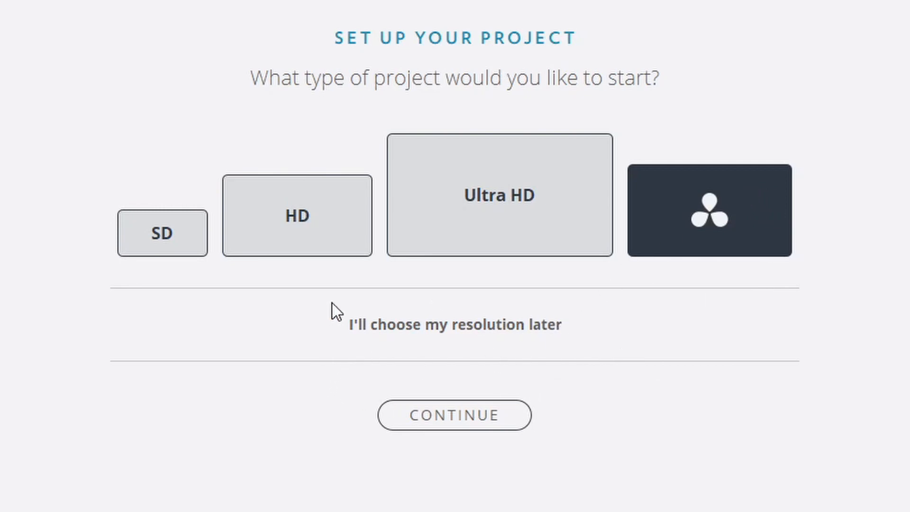
left_click(299, 225)
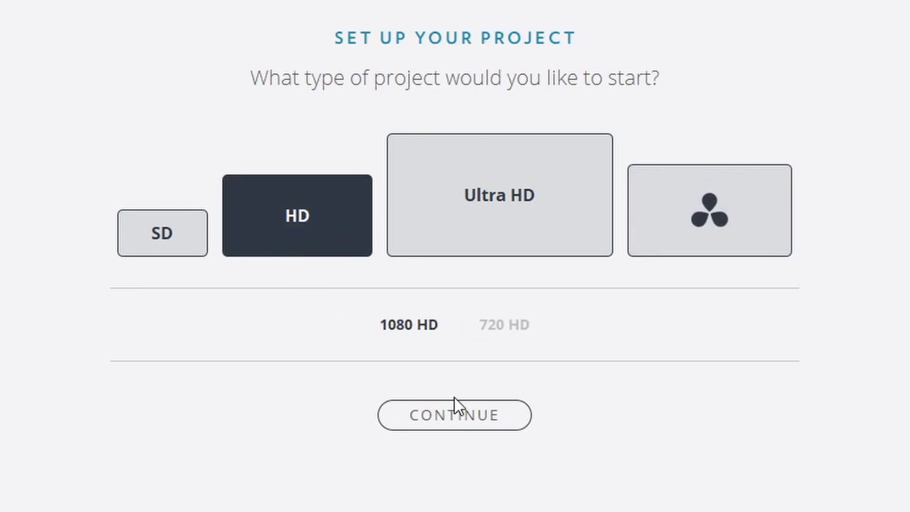
left_click(457, 420)
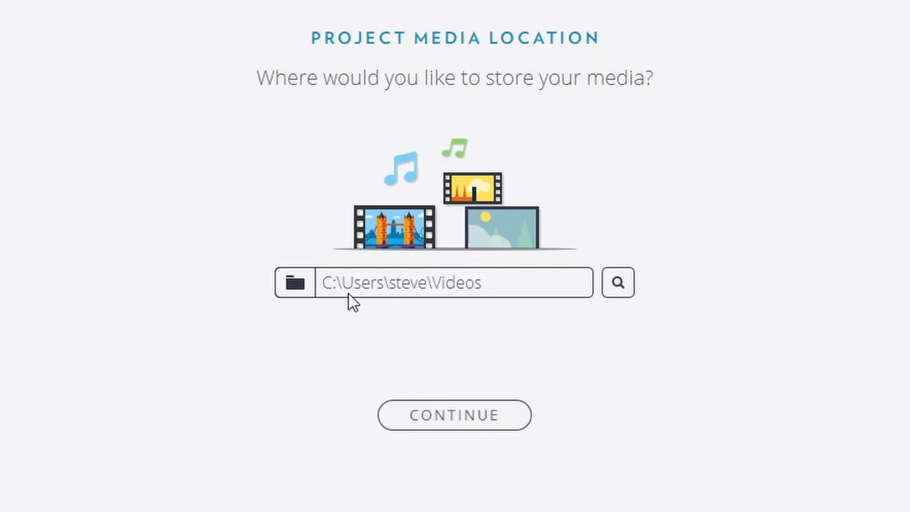
left_click(459, 419)
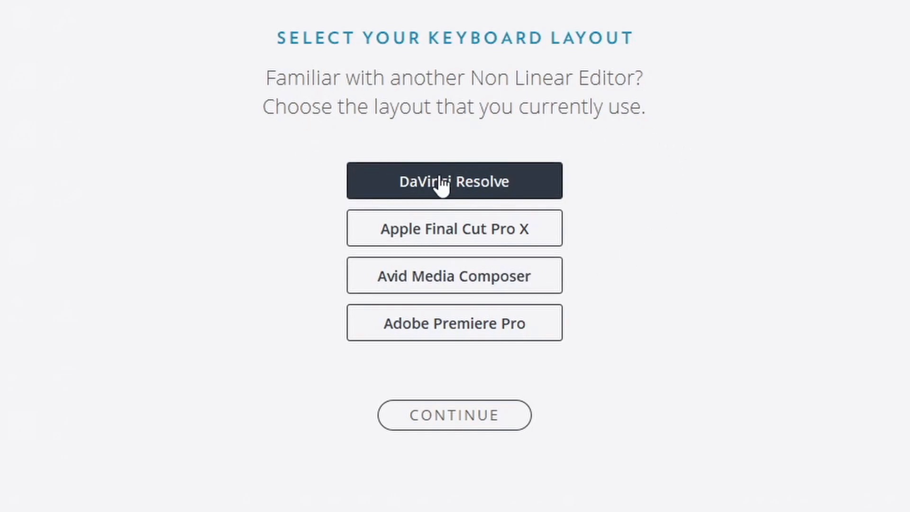
left_click(456, 424)
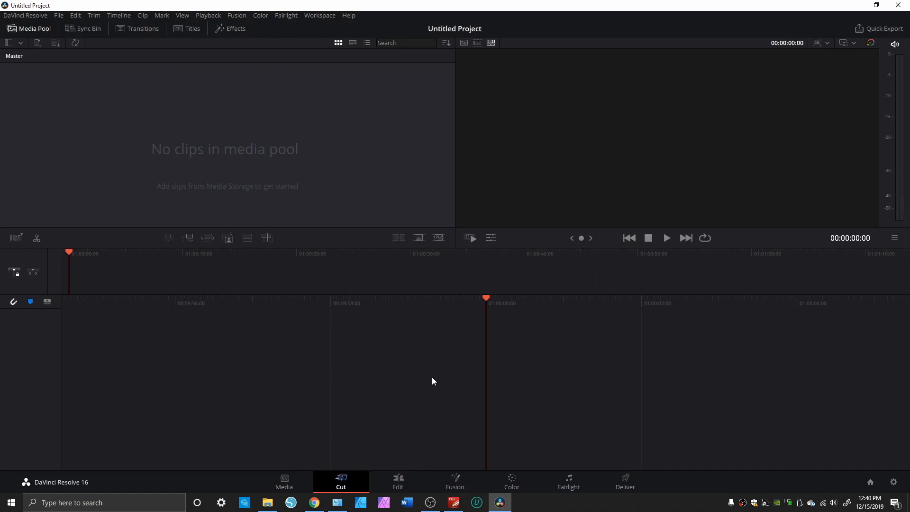
Close DaVinci Resolve and relaunch it from the desktop to the project list
left_click(901, 4)
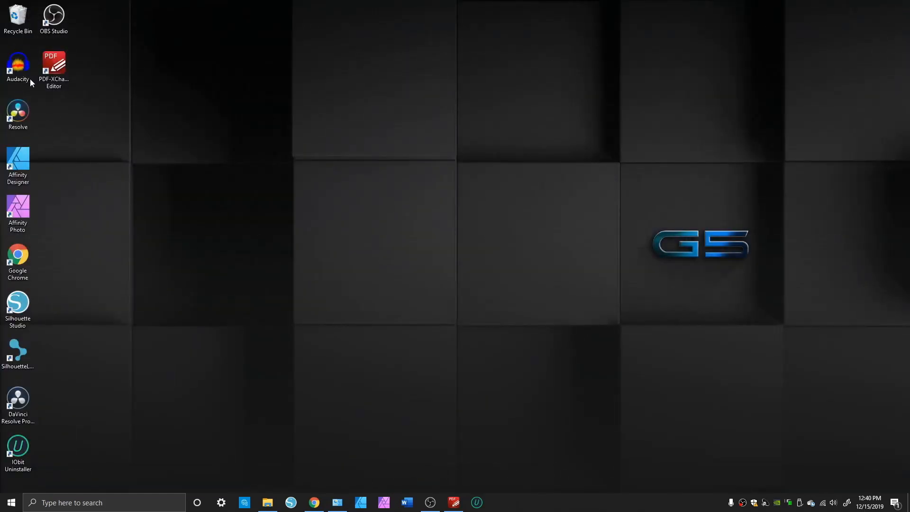
double_click(21, 116)
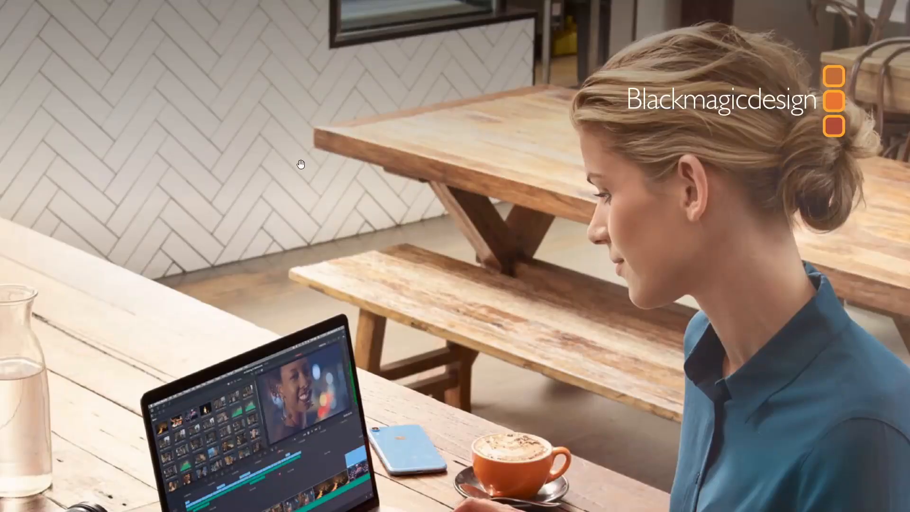
key("Escape")
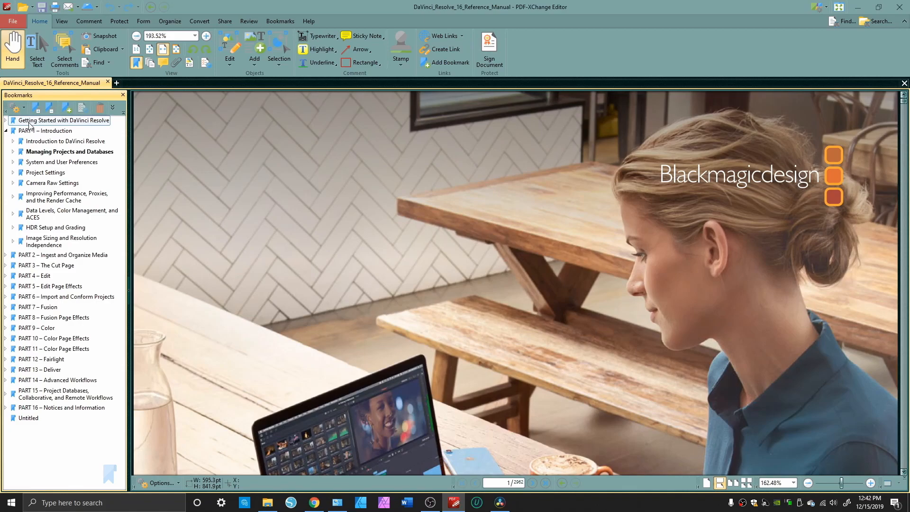
In the reference manual in PDF-XChange Editor, browse the Part 1 chapters Introduction to DaVinci Resolve and Managing Projects and Databases
left_click(44, 131)
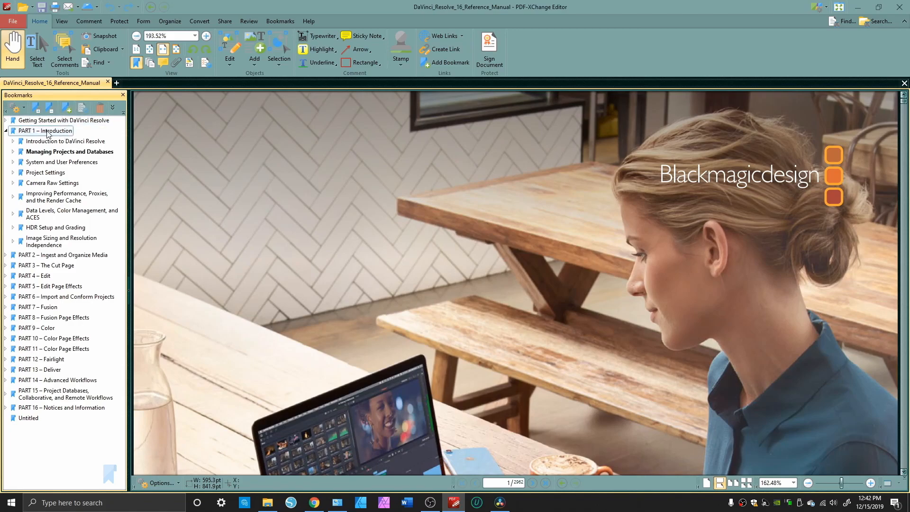
left_click(26, 141)
left_click(49, 152)
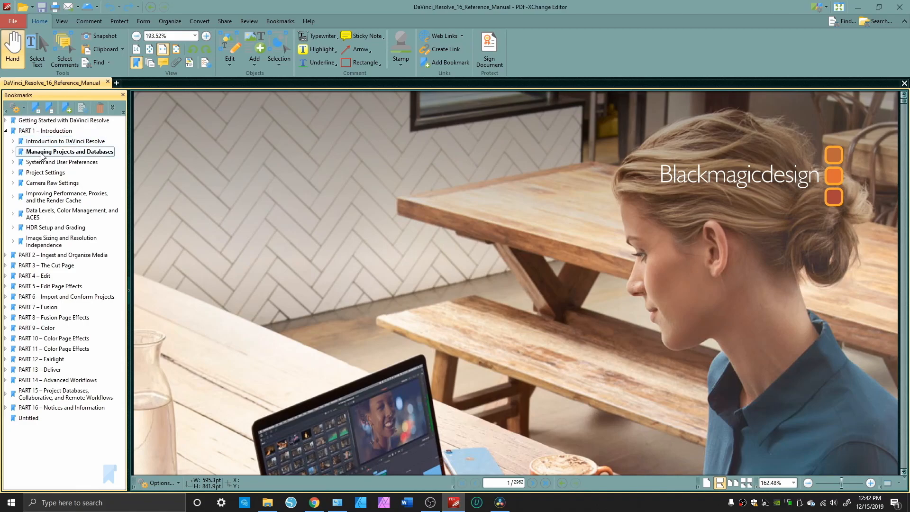
left_click(49, 152)
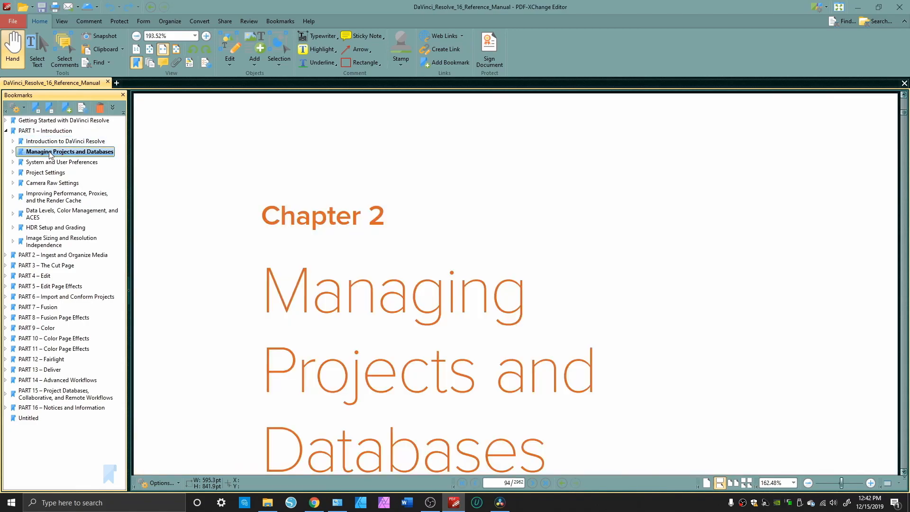
left_click(46, 144)
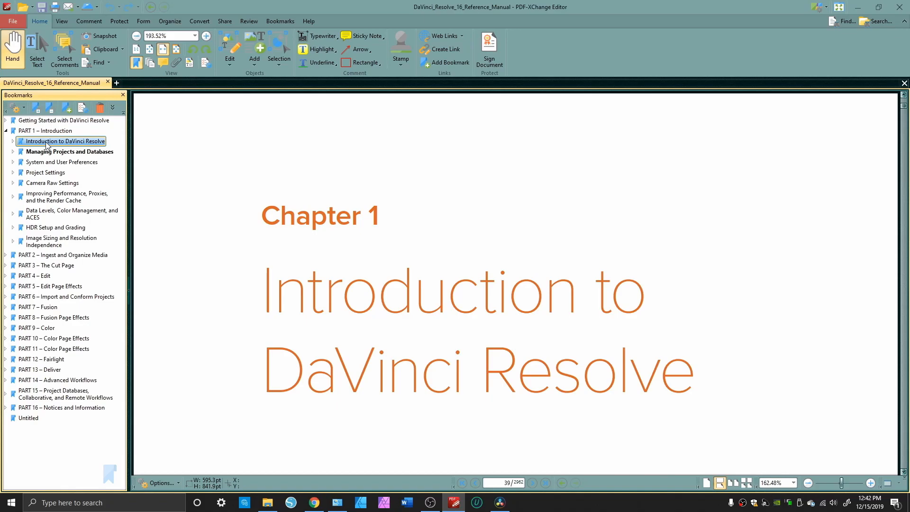
left_click(12, 142)
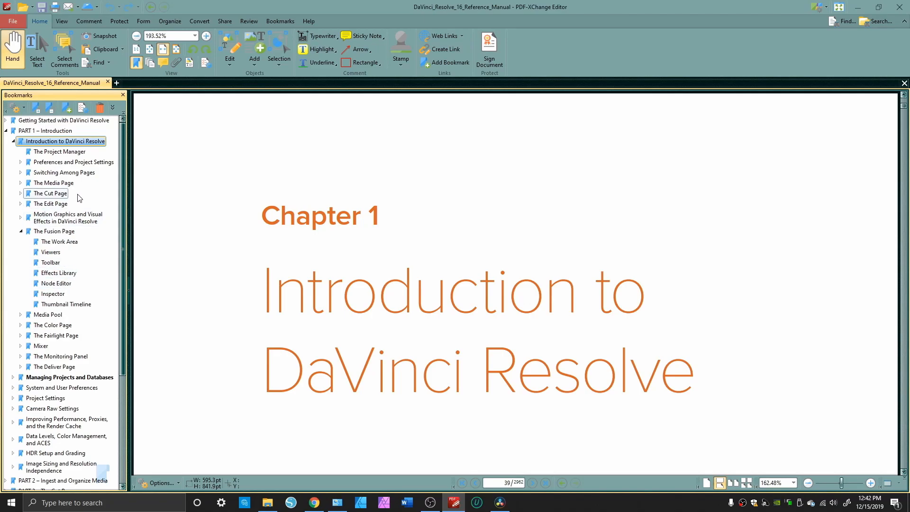
left_click(13, 142)
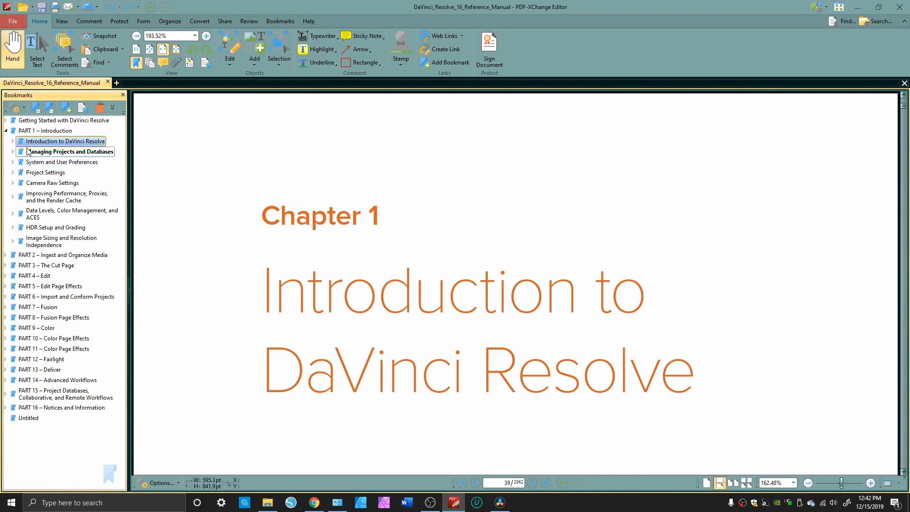
left_click(48, 152)
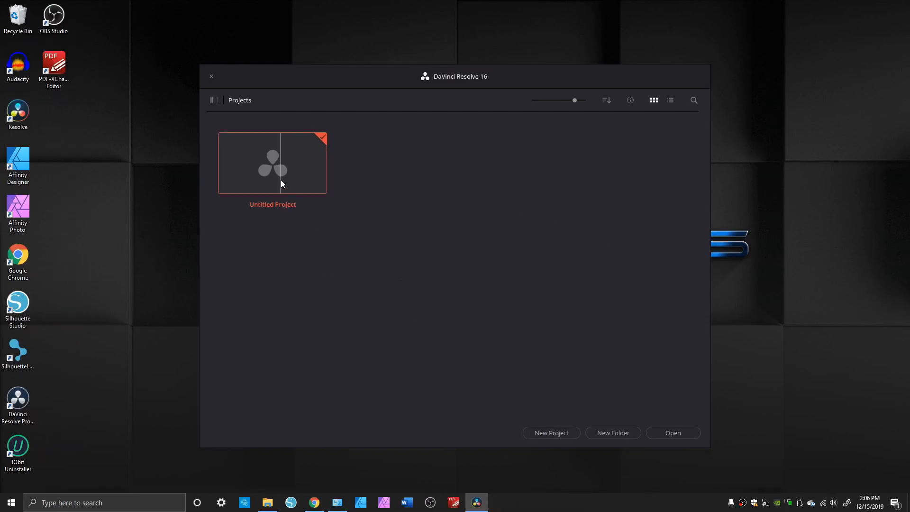
Switch to DaVinci Resolve and create a project named New Project
left_click(547, 434)
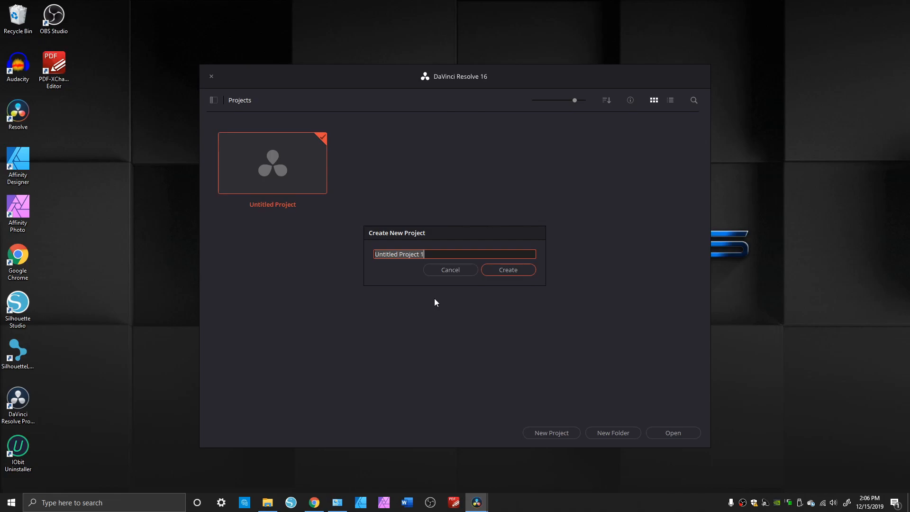
type("New Pro")
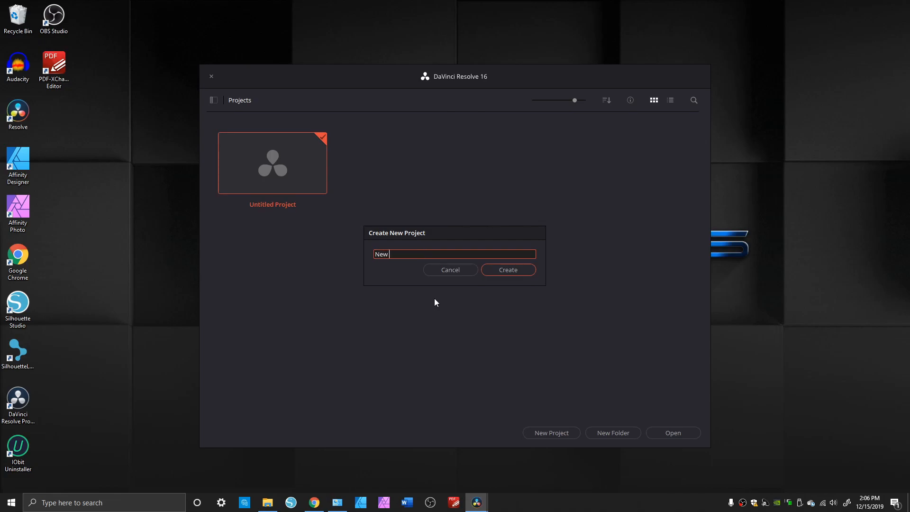
type("ject")
key("Return")
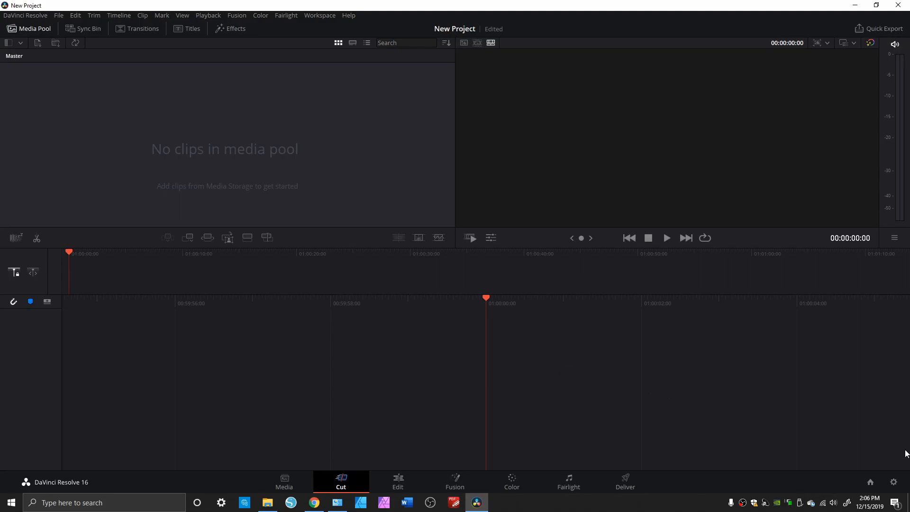
Open and close the project settings, and return to the Project Manager
left_click(893, 482)
left_click(603, 432)
left_click(870, 483)
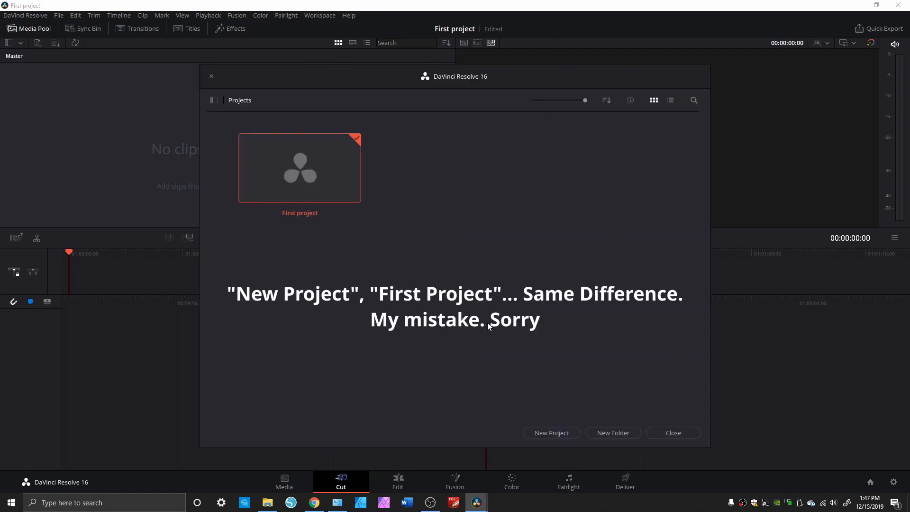
Show the database list and start creating a new Disk database named stevedb
left_click(214, 100)
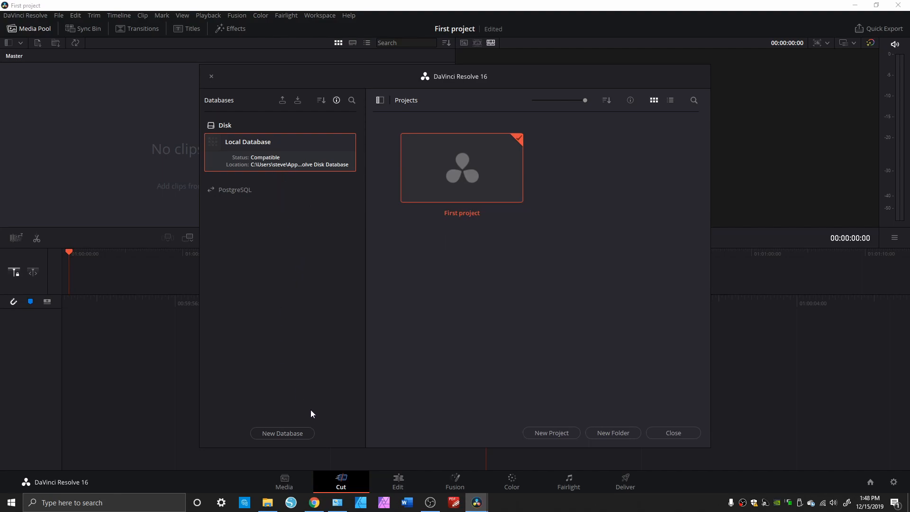
left_click(283, 433)
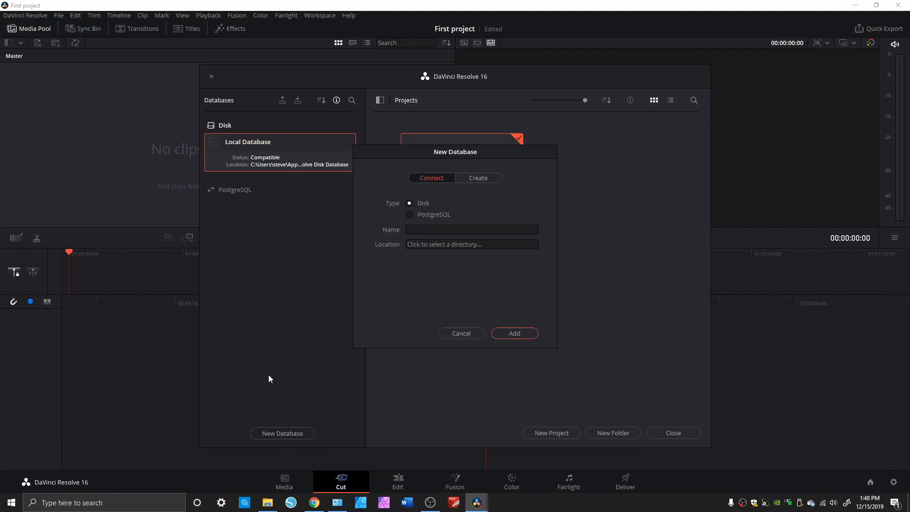
left_click(480, 178)
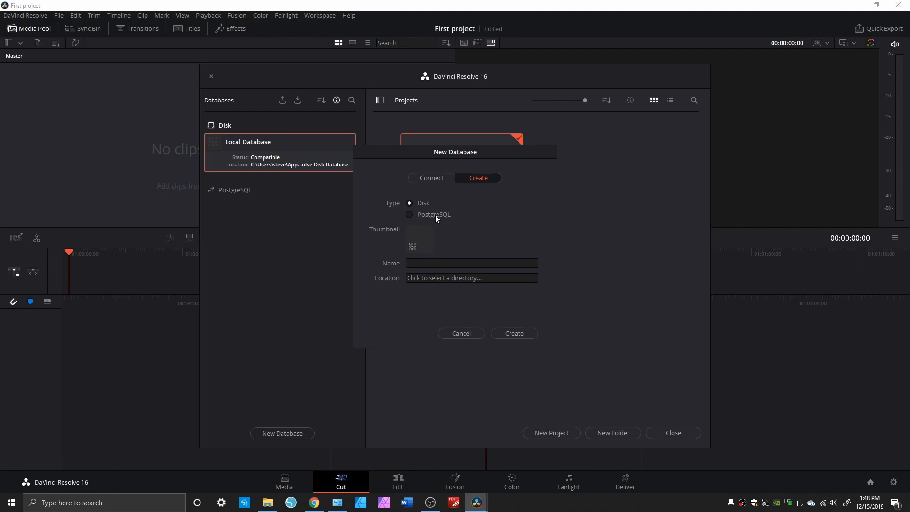
left_click(430, 263)
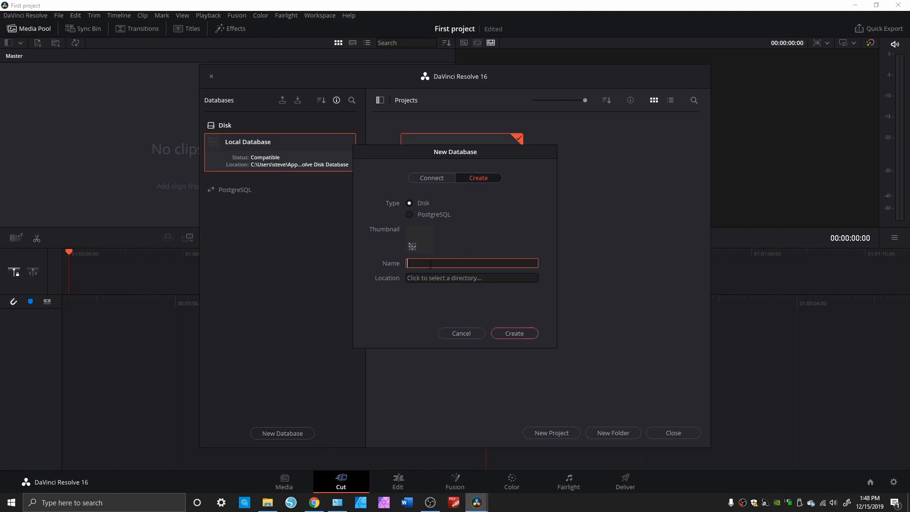
type("stevedb")
Browse for the database location and add a folder named stevedb in Documents
left_click(447, 279)
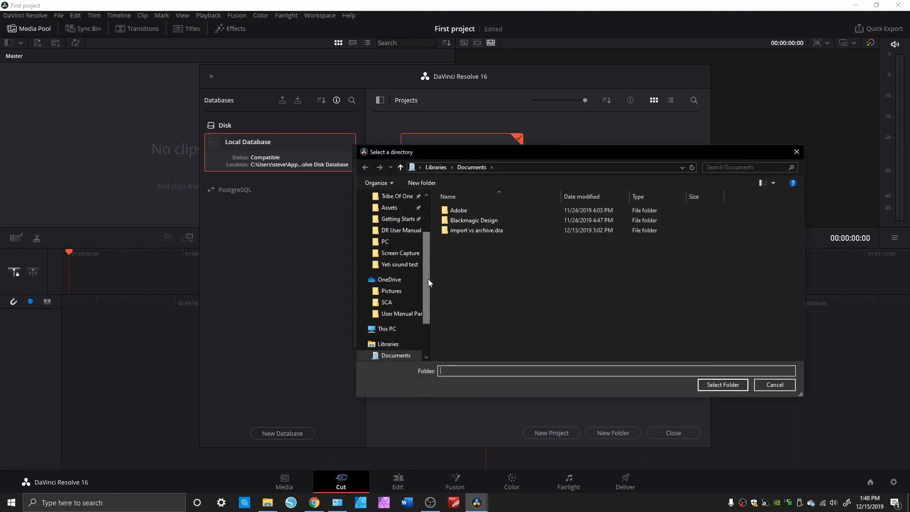
scroll(408, 288, "down", 1)
left_click(396, 320)
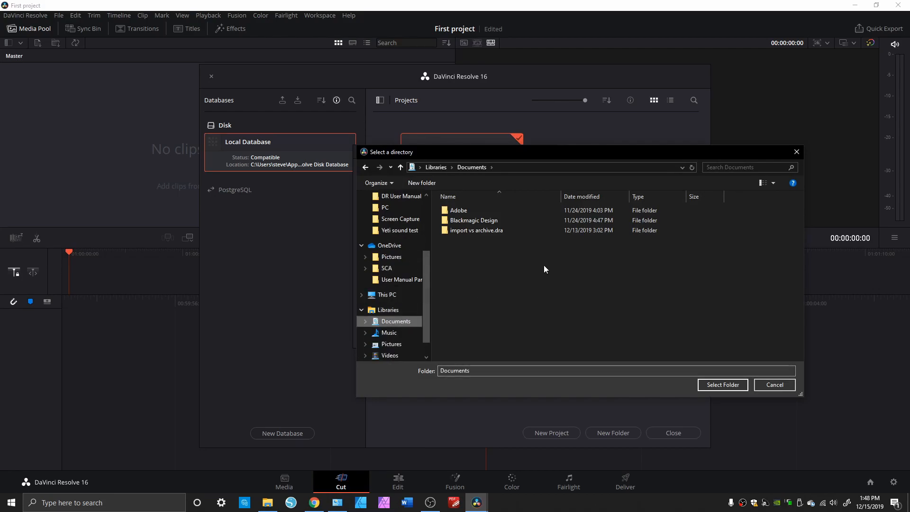
scroll(396, 280, "down", 1)
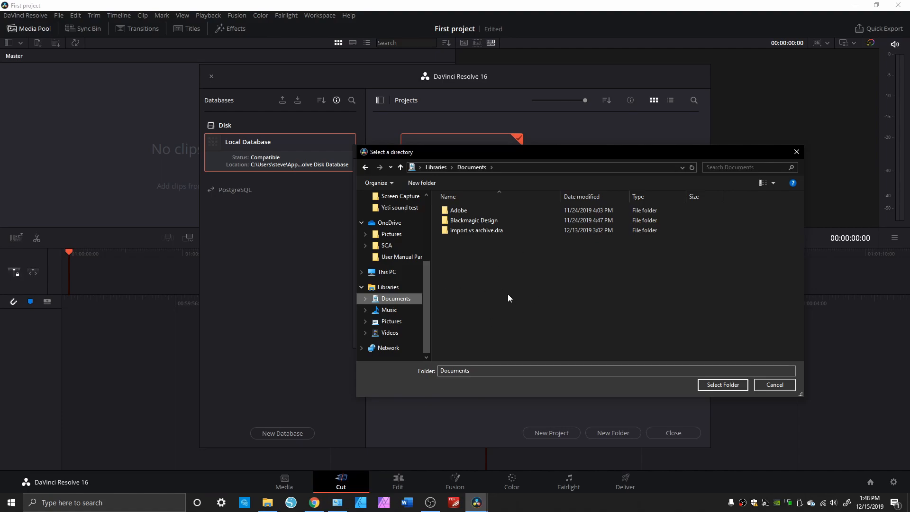
left_click(417, 184)
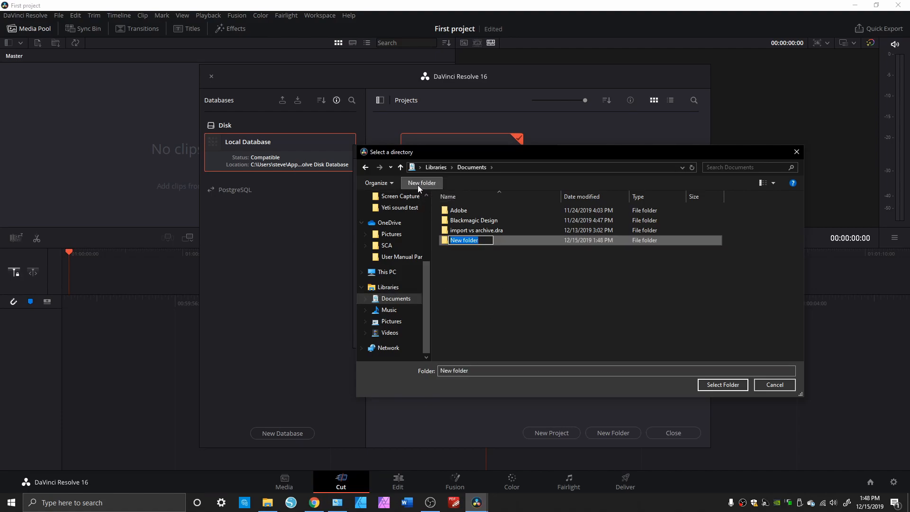
type("stevedb")
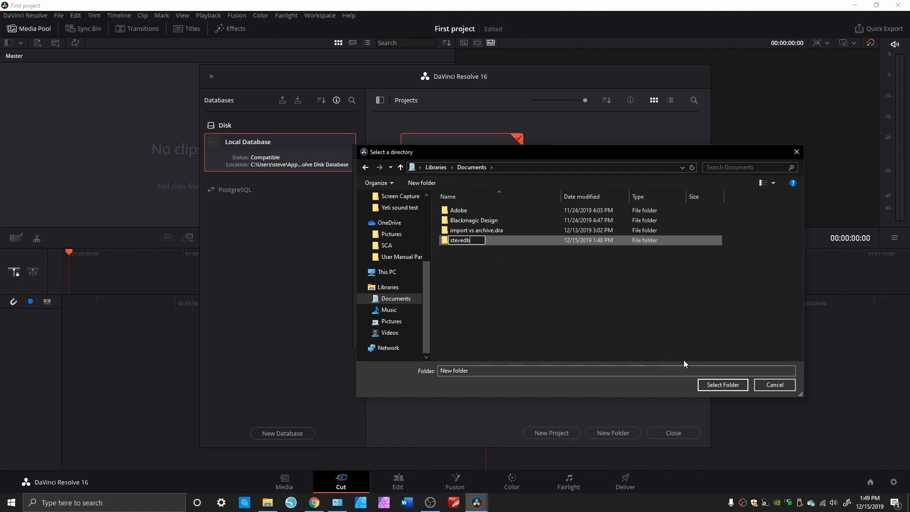
left_click(720, 385)
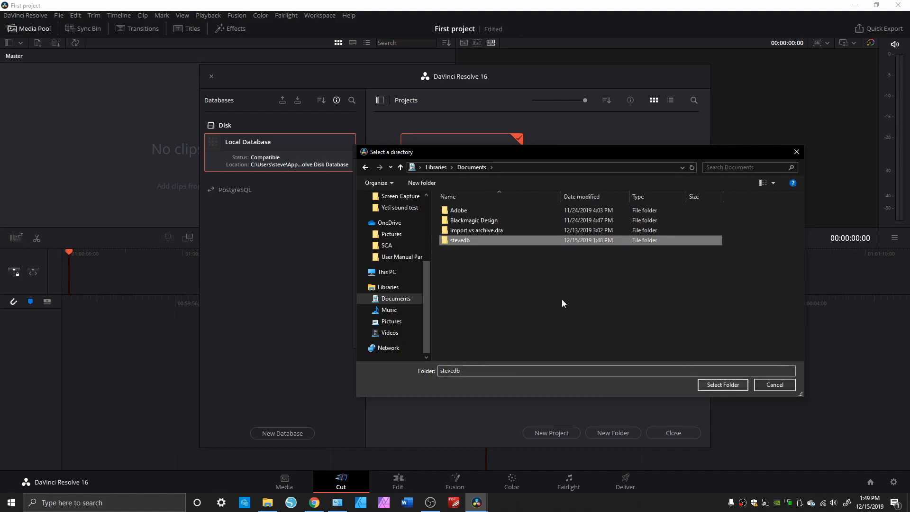
Use the stevedb folder as the location and create the database, saving First project before it closes
left_click(724, 385)
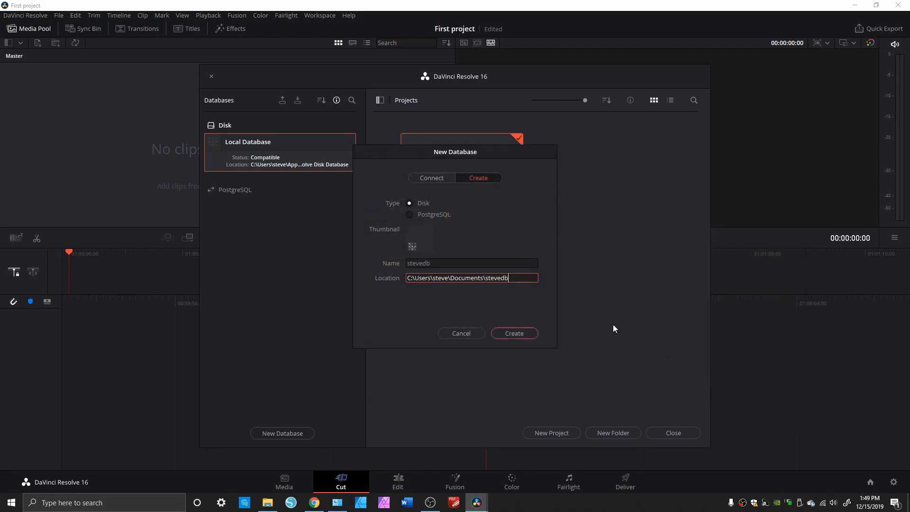
left_click(517, 332)
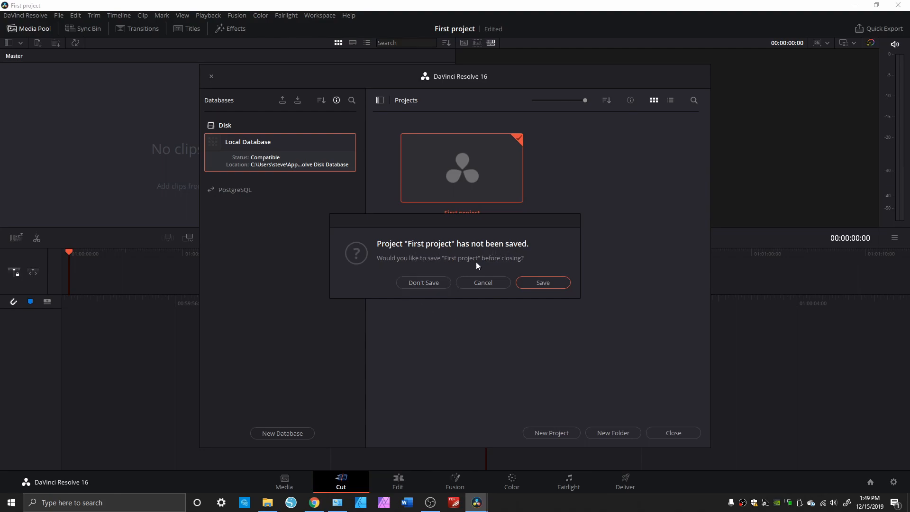
left_click(538, 283)
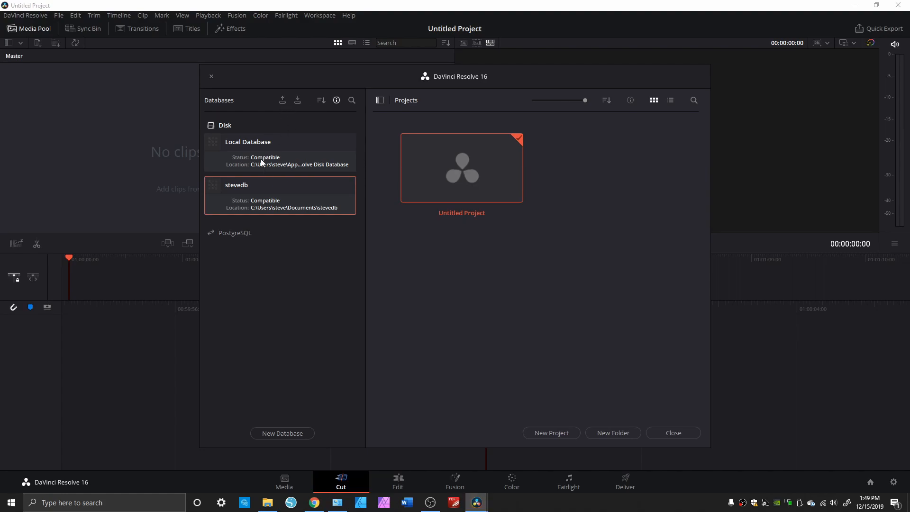
Review the sort options of the database list and hide the databases' status and location details
left_click(321, 101)
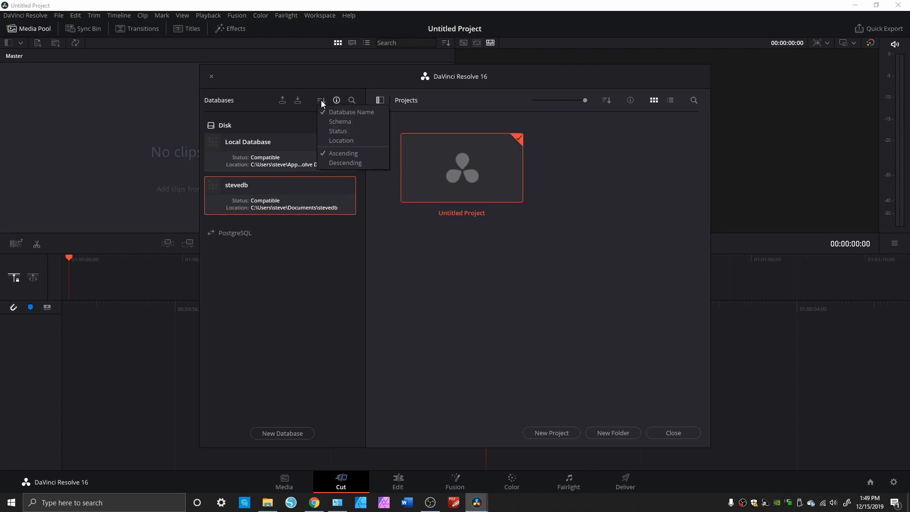
left_click(323, 101)
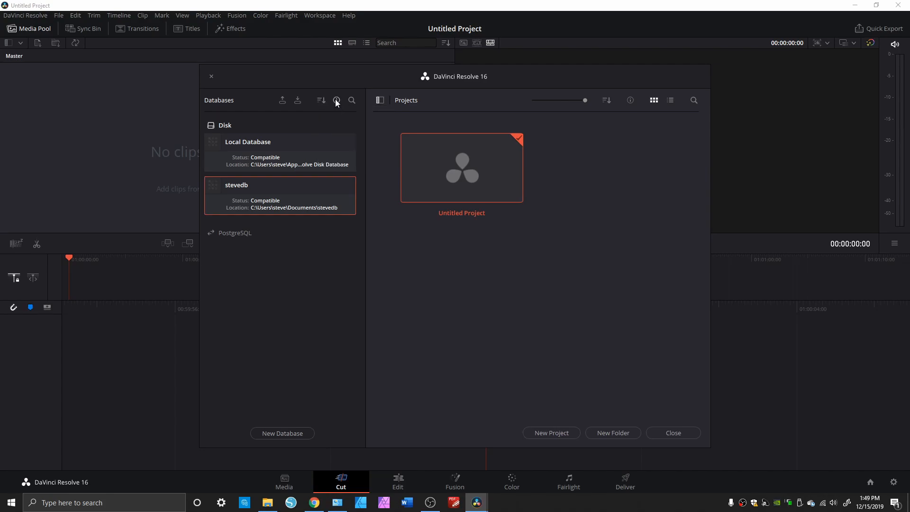
left_click(335, 101)
left_click(336, 101)
left_click(337, 100)
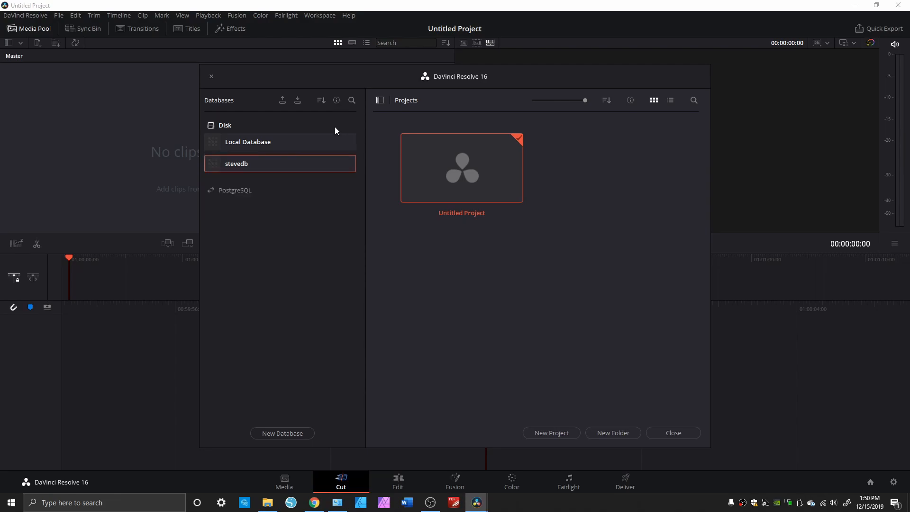
Open and close the database search, switch to Local Database and hide the database list
left_click(352, 100)
left_click(351, 100)
left_click(258, 141)
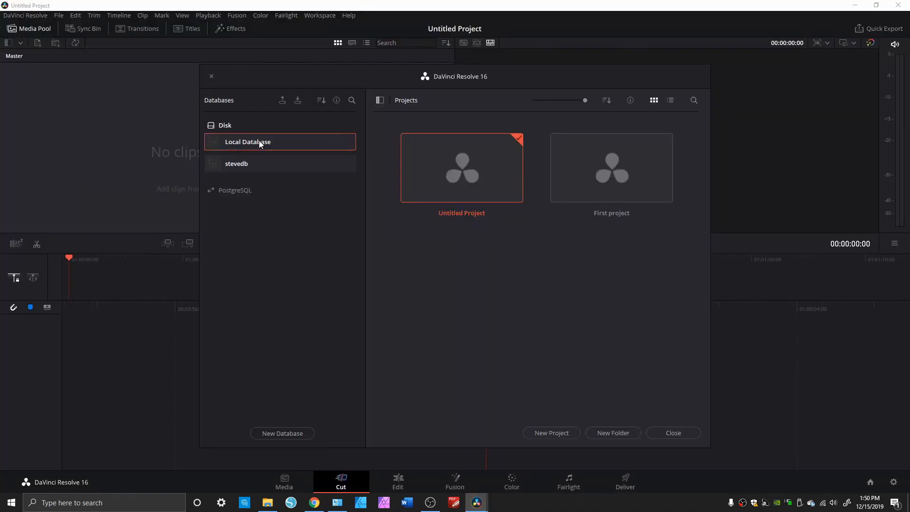
left_click(381, 99)
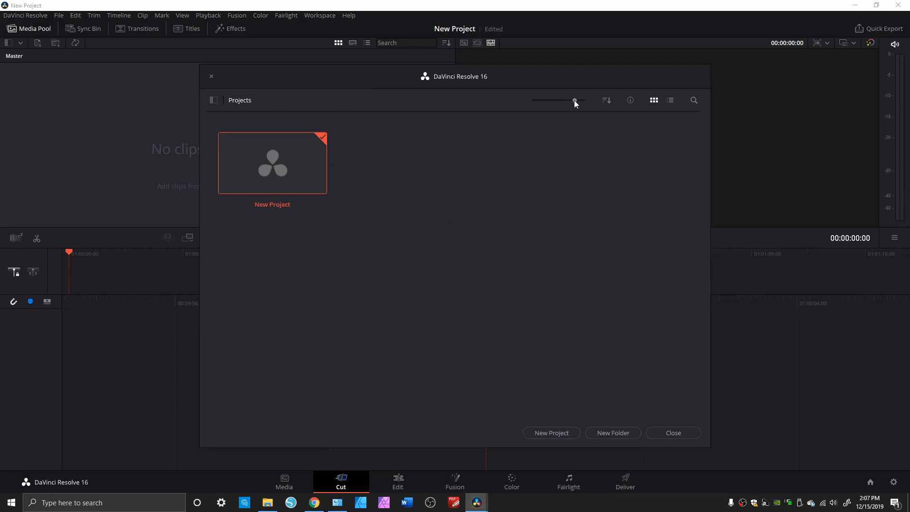
Enlarge the project thumbnails to the maximum size and review the project sort options
mouse_move(573, 101)
left_mouse_down()
mouse_move(534, 100)
mouse_move(590, 101)
left_mouse_up()
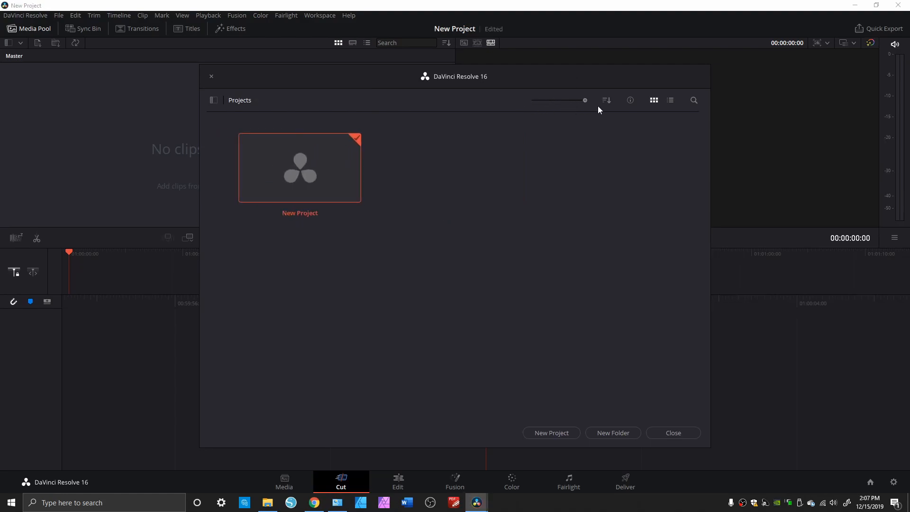
left_click(607, 102)
left_click(607, 102)
Display the project information under the thumbnail and switch the projects to list view
left_click(631, 101)
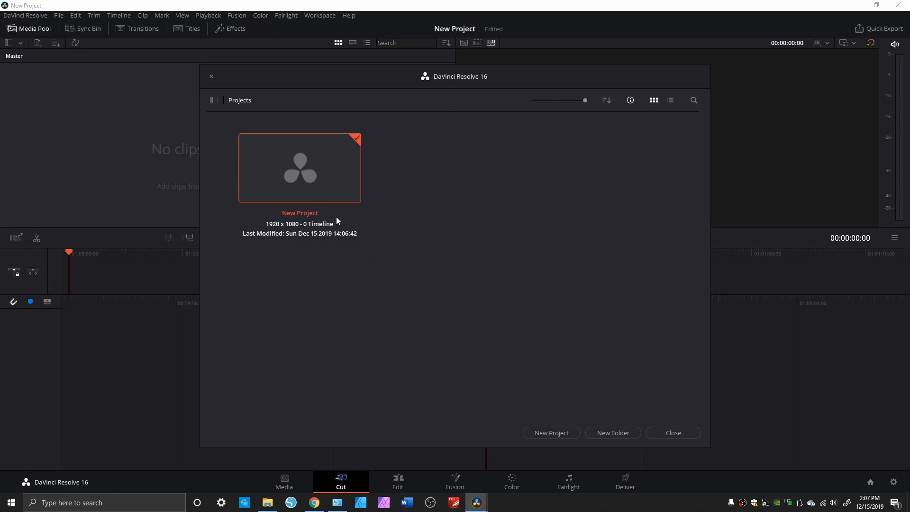
left_click(670, 99)
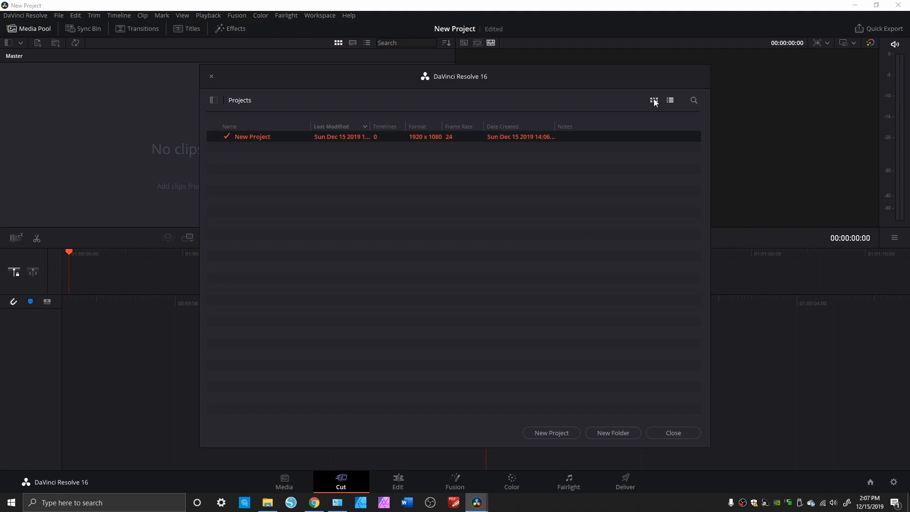
Switch the projects back to thumbnail view and review the commands available for New Project
left_click(654, 100)
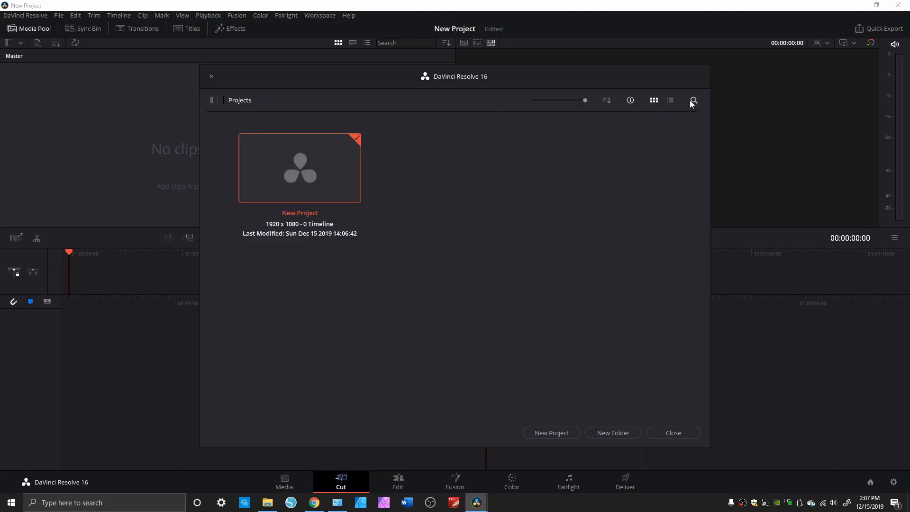
right_click(318, 170)
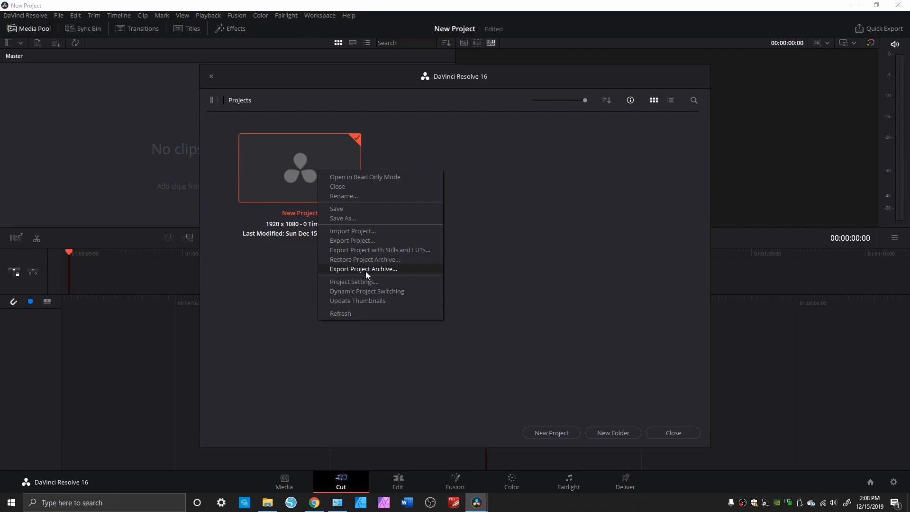
left_click(485, 262)
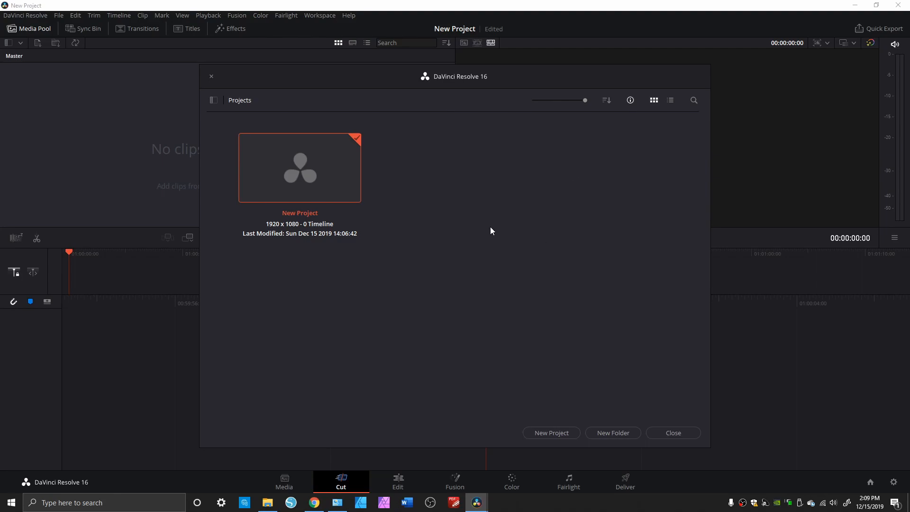
View the Master Settings in New Project's project settings and leave without changes
right_click(321, 179)
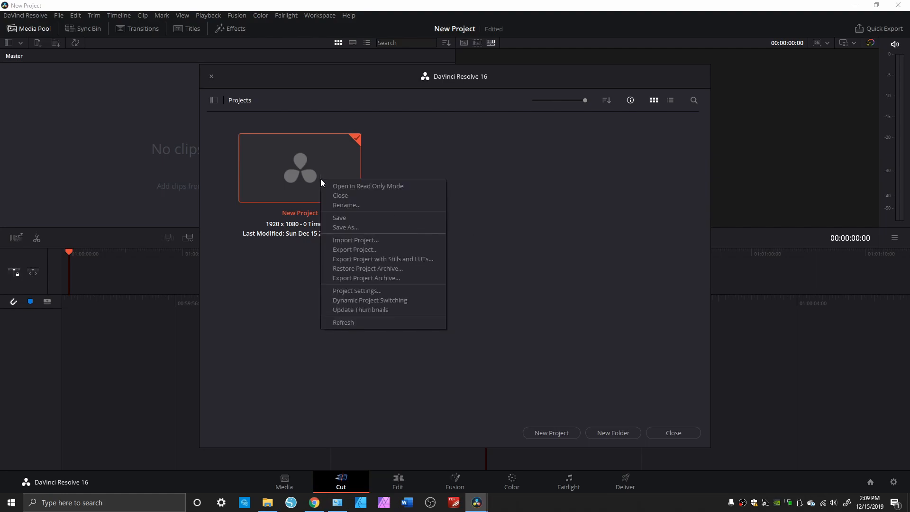
left_click(371, 290)
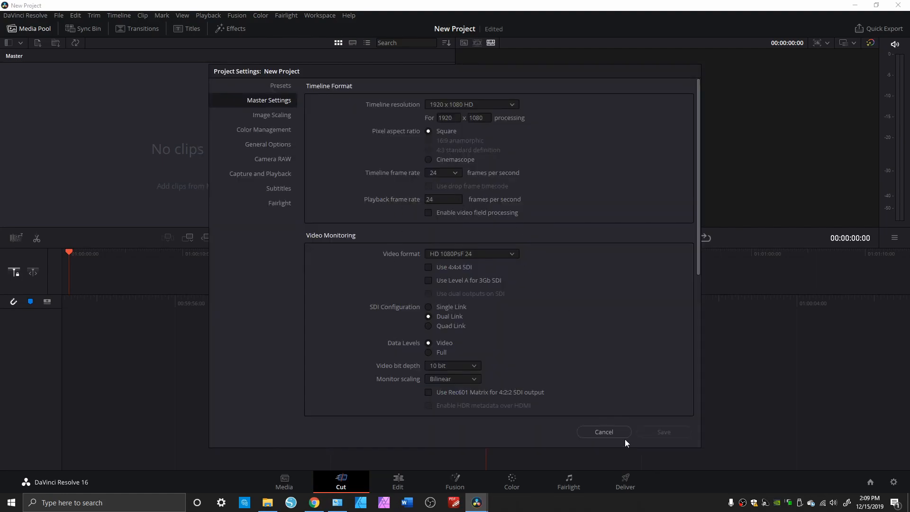
left_click(605, 432)
Enable Dynamic Project Switching and check the option in the commands for the empty project area and New Project
right_click(322, 178)
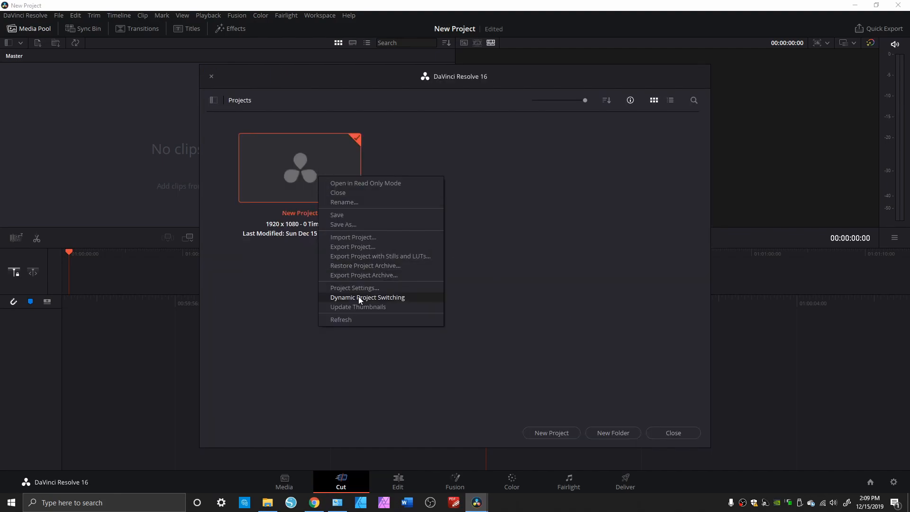
left_click(326, 296)
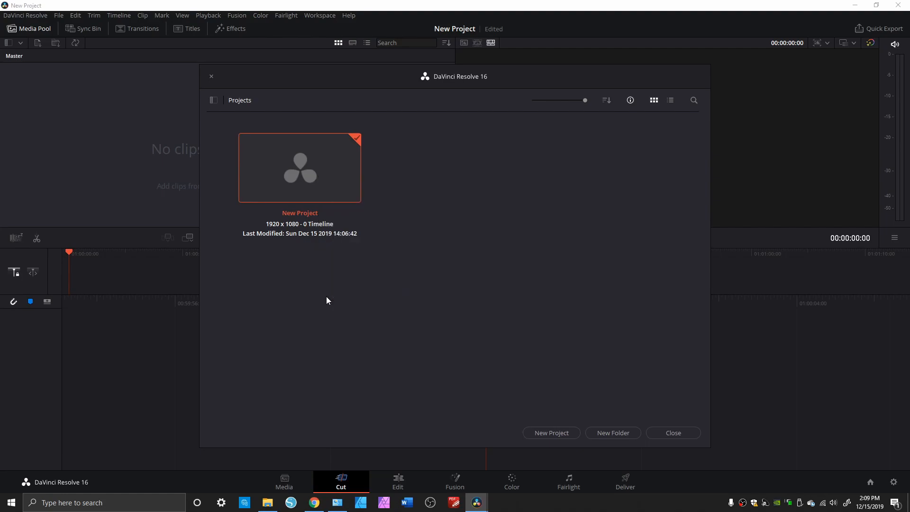
right_click(450, 295)
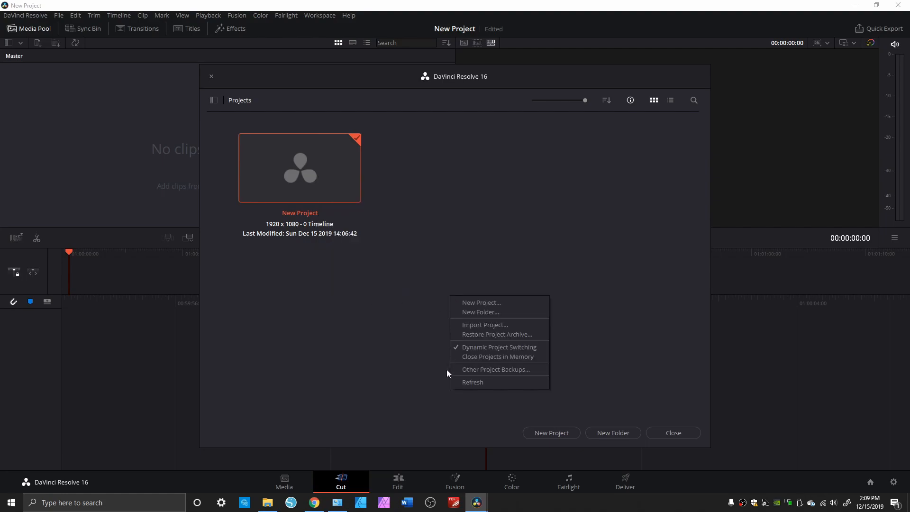
right_click(309, 186)
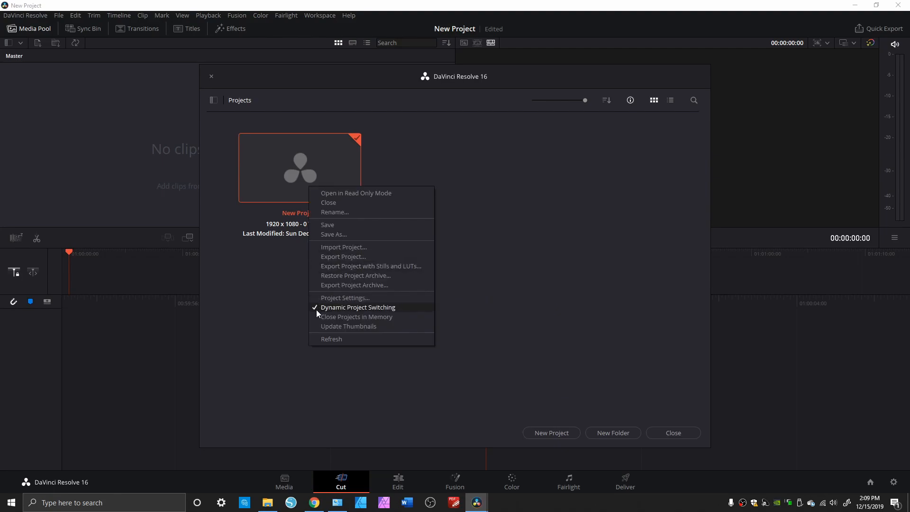
left_click(450, 297)
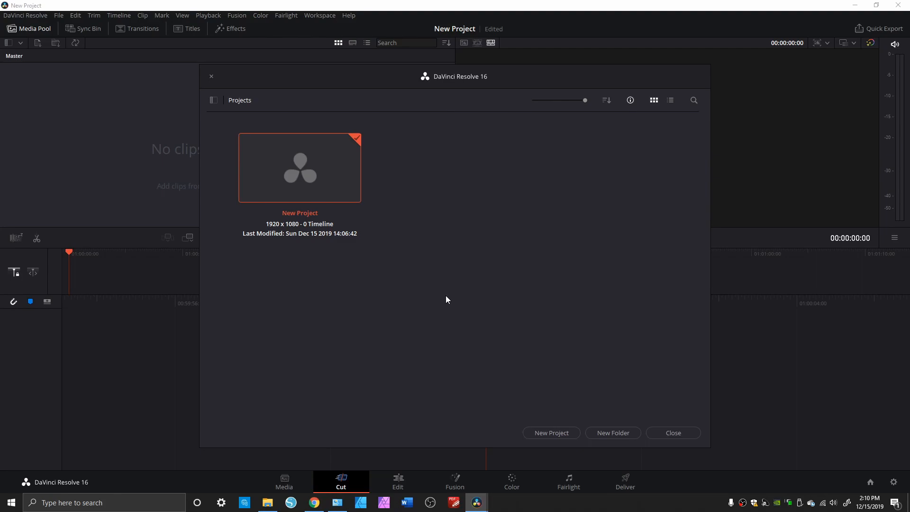
Review New Project's commands with Dynamic Project Switching enabled and close the Project Manager
right_click(309, 163)
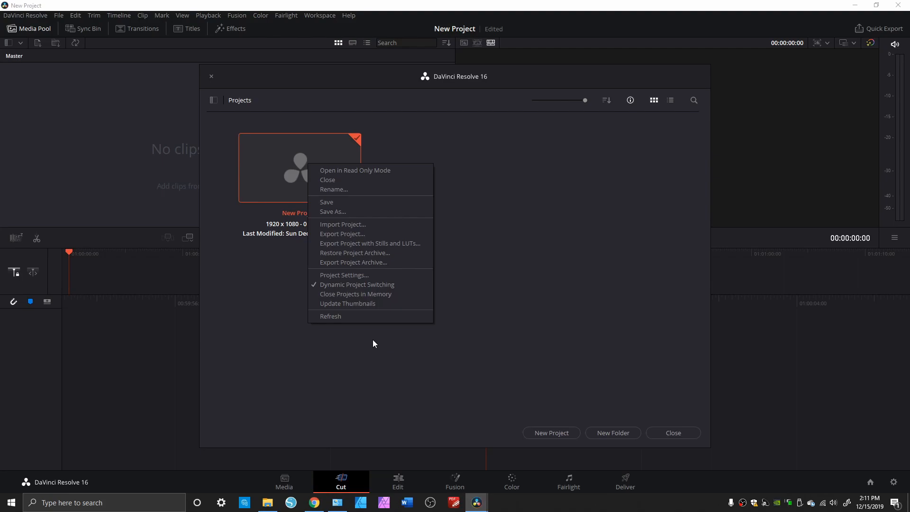
left_click(487, 332)
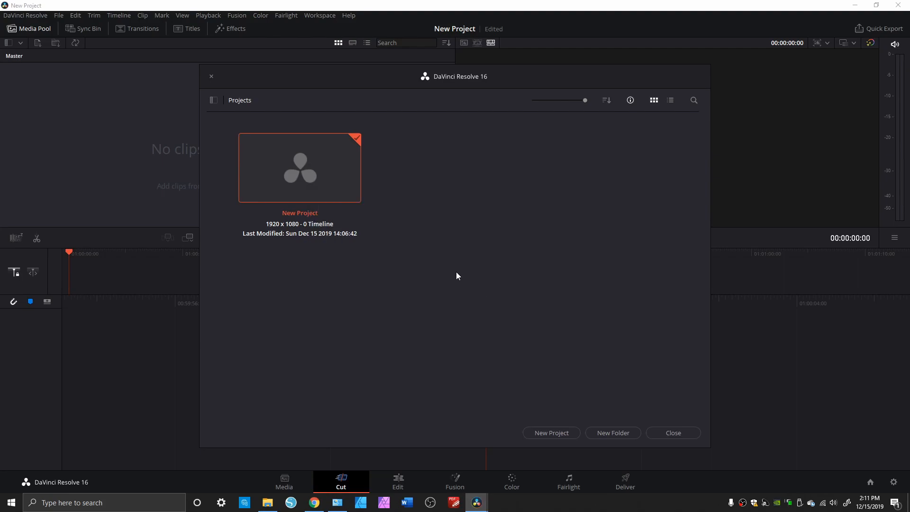
left_click(661, 432)
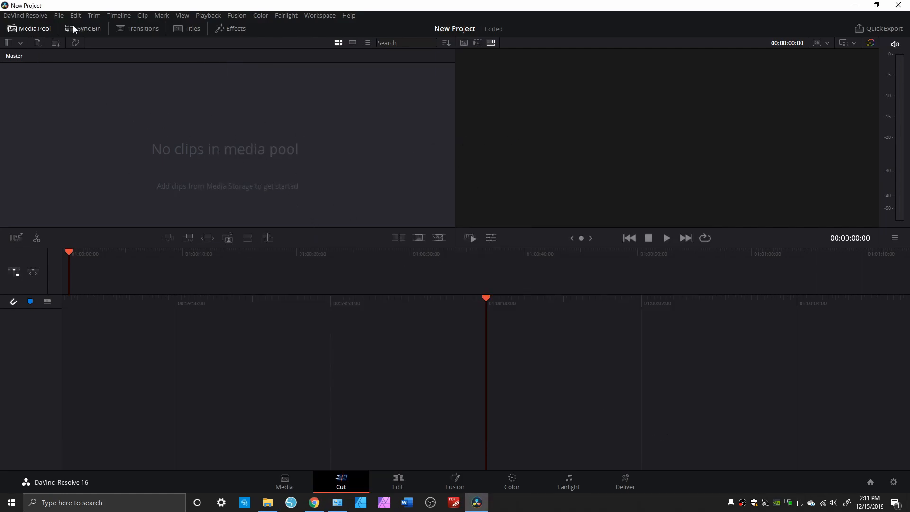
Save the project note "reshoot database video" for New Project and close the notes window
left_click(58, 15)
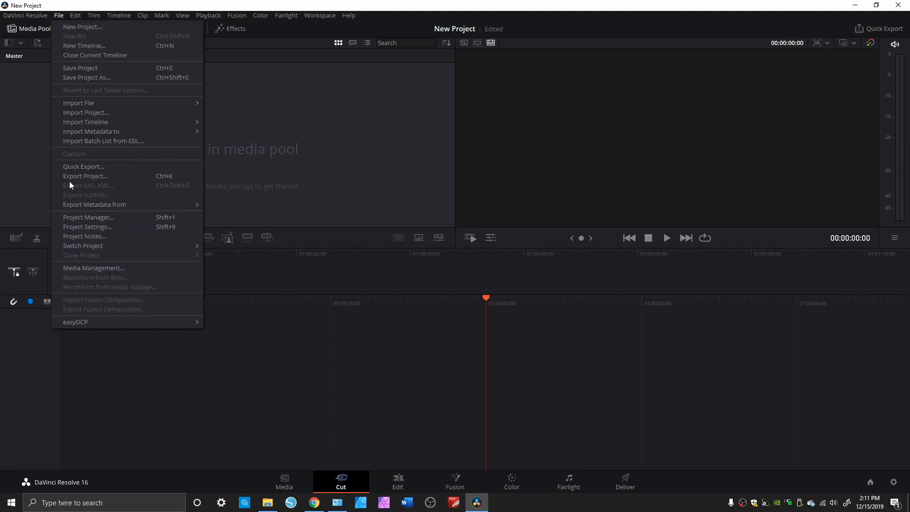
left_click(84, 237)
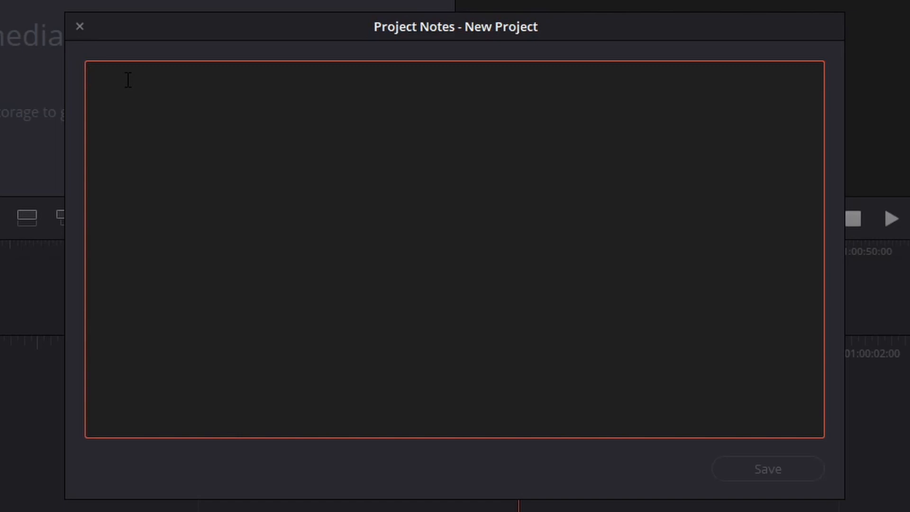
type("reshoot da")
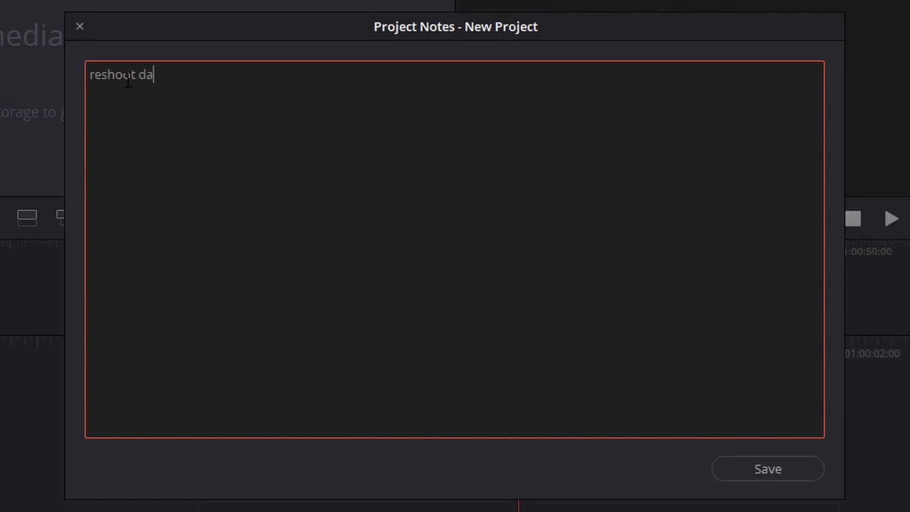
type("tabase video")
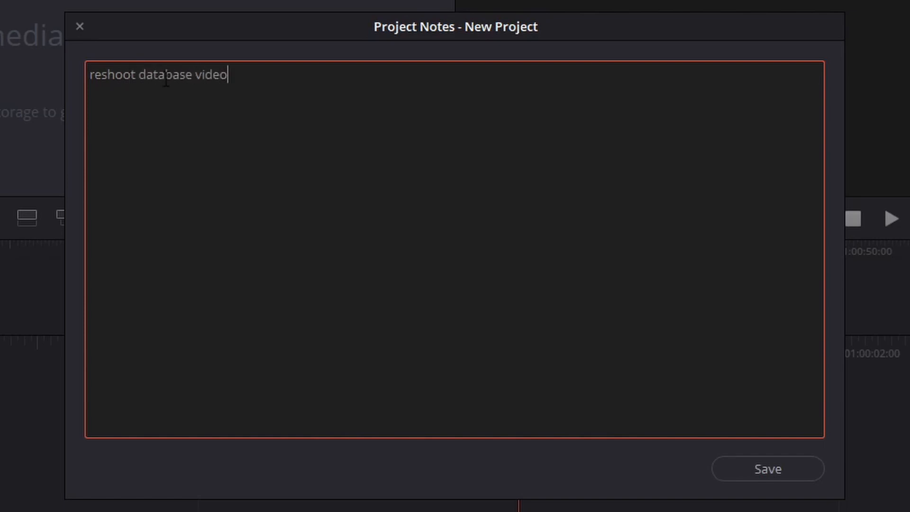
left_click(788, 475)
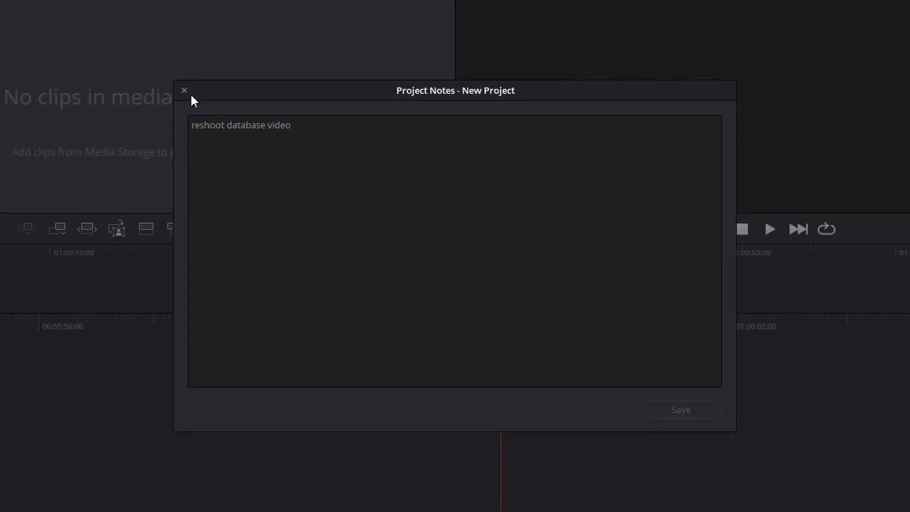
left_click(123, 52)
Reopen New Project's notes to check the saved text, and close them again
left_click(61, 16)
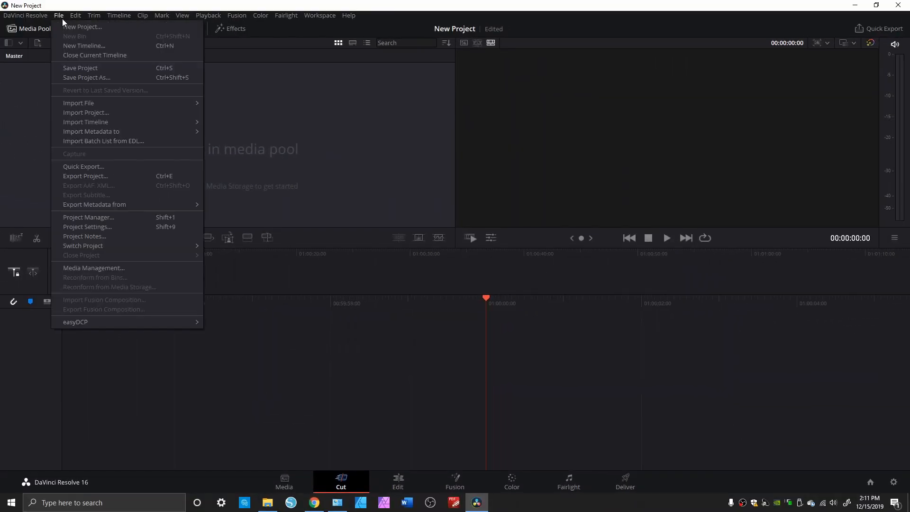
left_click(80, 236)
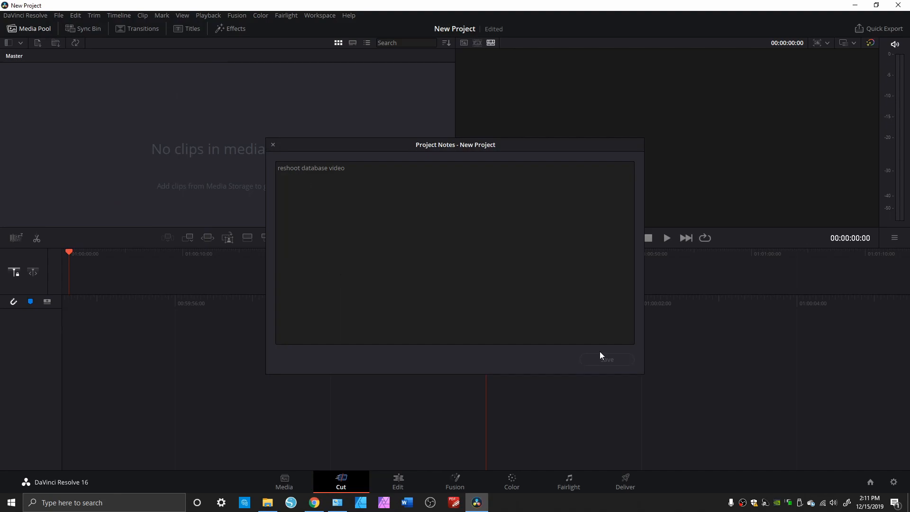
left_click(273, 145)
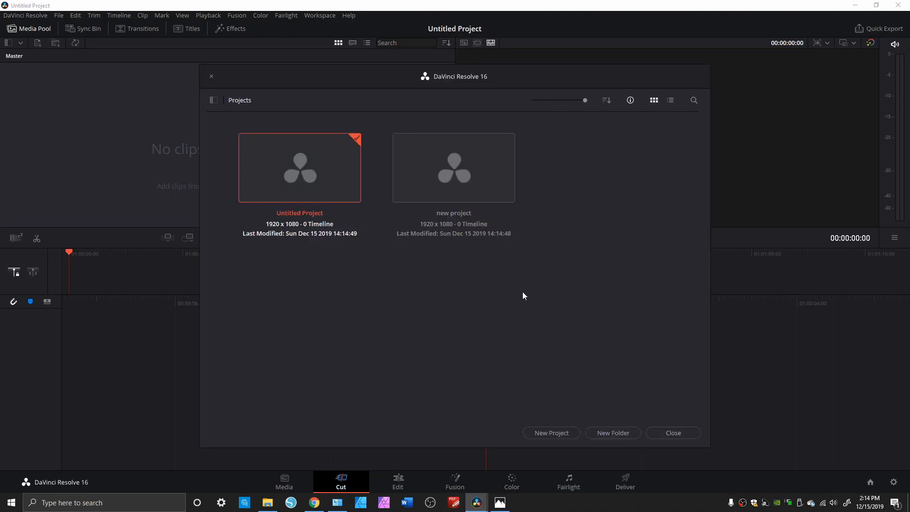
Create a project folder named "folder" and move the project "new project" into it
left_click(605, 433)
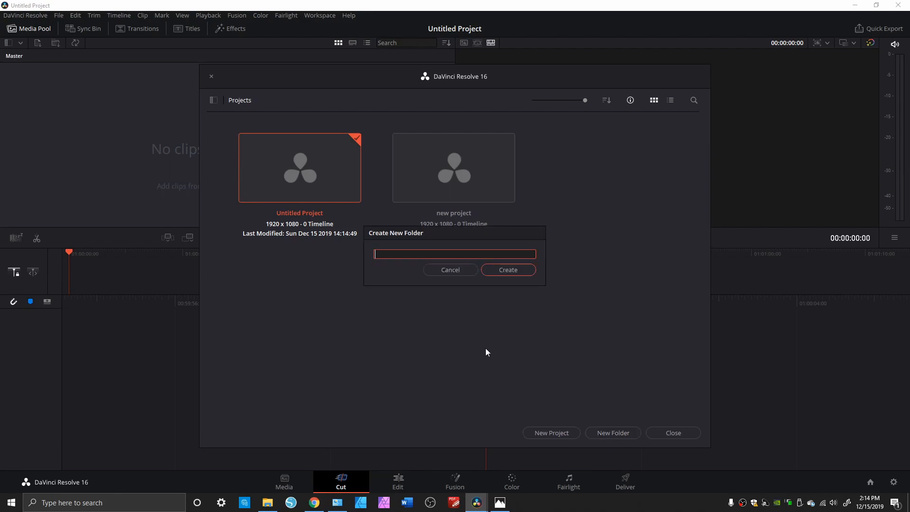
type("folder")
left_click(498, 269)
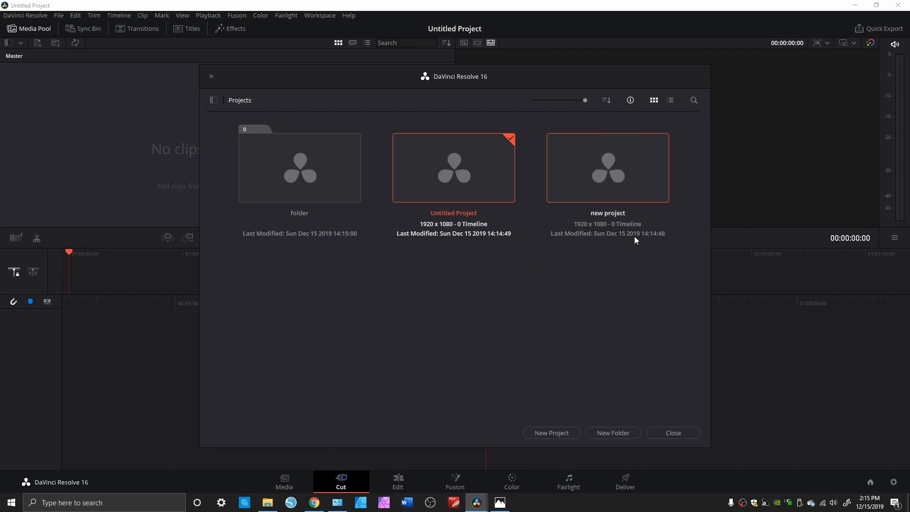
left_click_drag(617, 172, 307, 172)
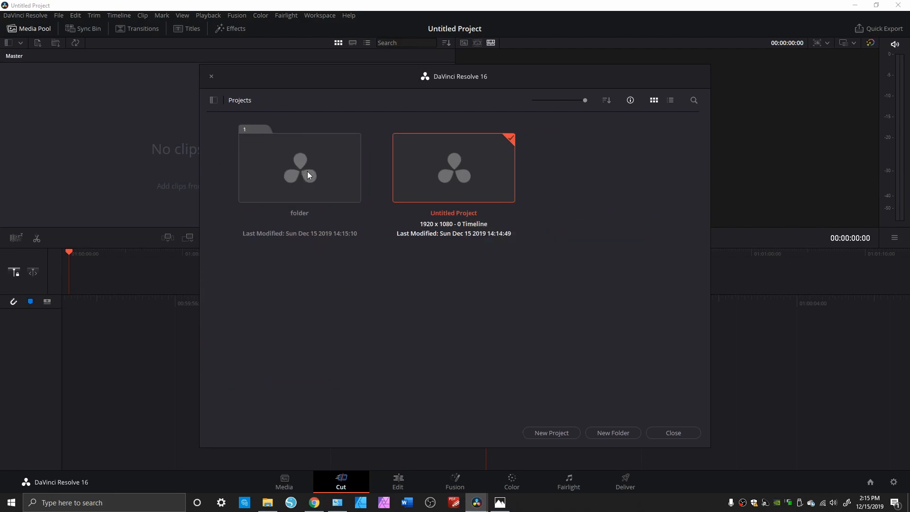
Cut "new project" from inside the folder and paste it back at the Home level
double_click(305, 177)
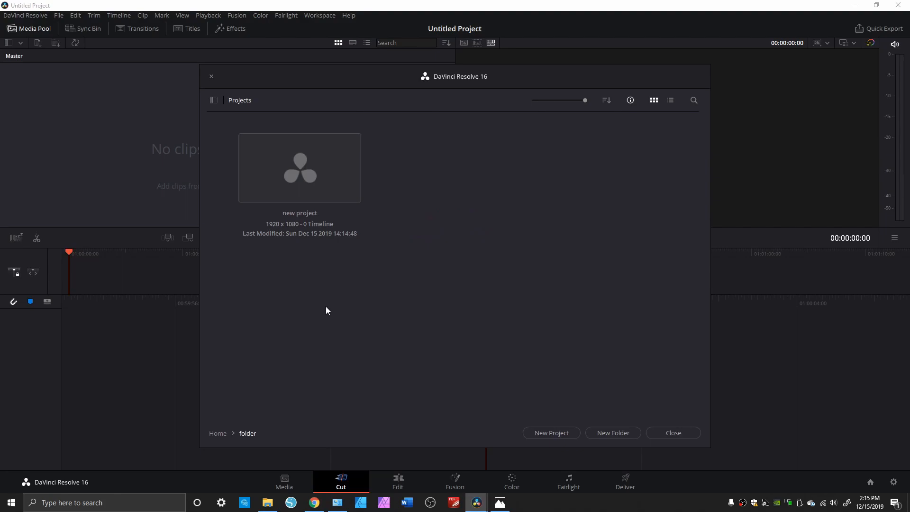
right_click(301, 177)
left_click(317, 277)
left_click(213, 434)
right_click(434, 313)
left_click(447, 365)
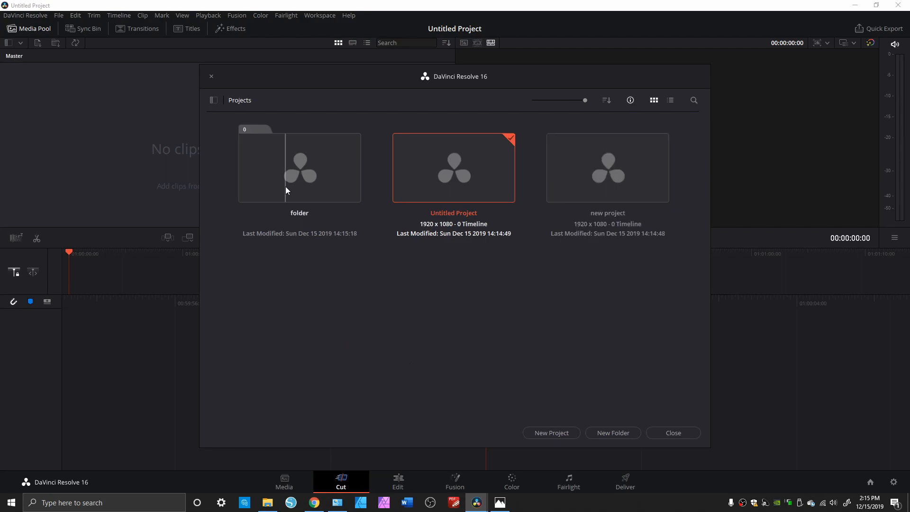
Delete the empty project folder named "folder" from the Project Manager
left_click(611, 194)
left_click(333, 158)
right_click(310, 164)
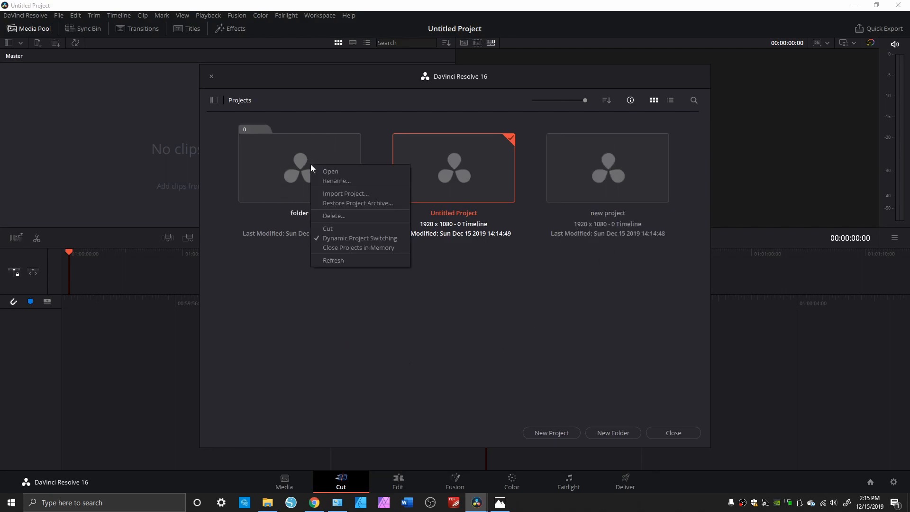
left_click(334, 216)
left_click(544, 288)
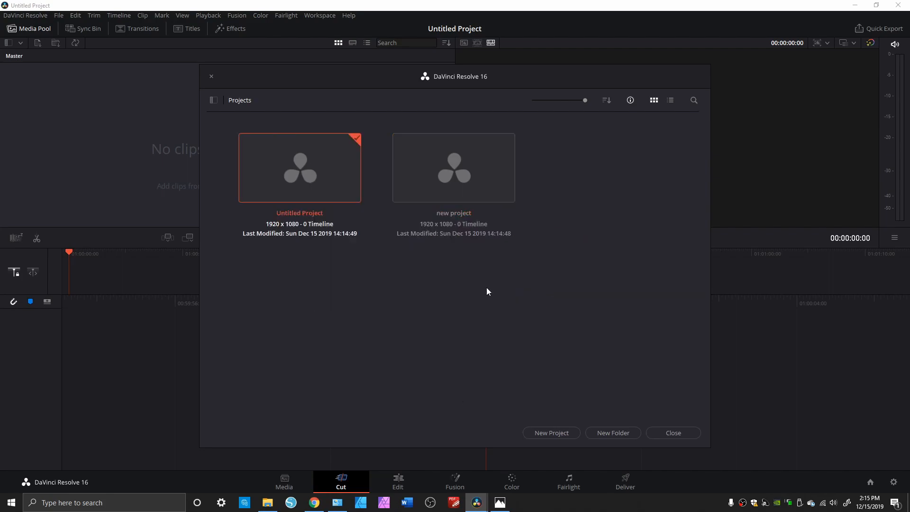